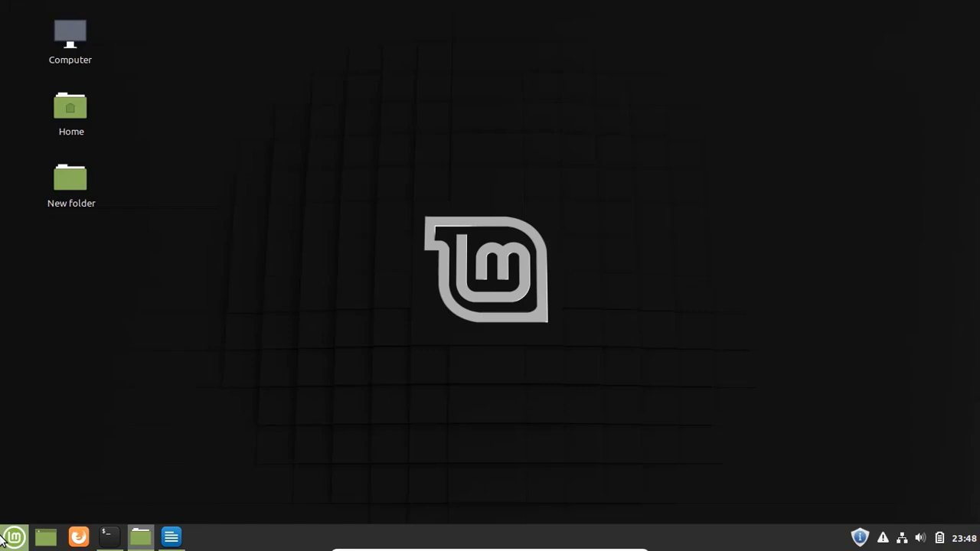
- Open the Add/Remove tab of the Themes page in System Settings
left_click(4, 538)
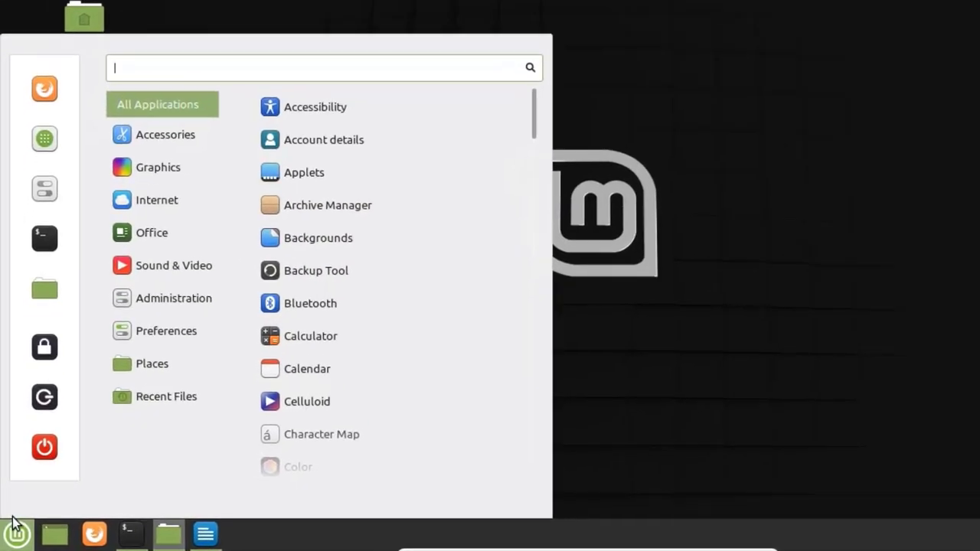
type("a")
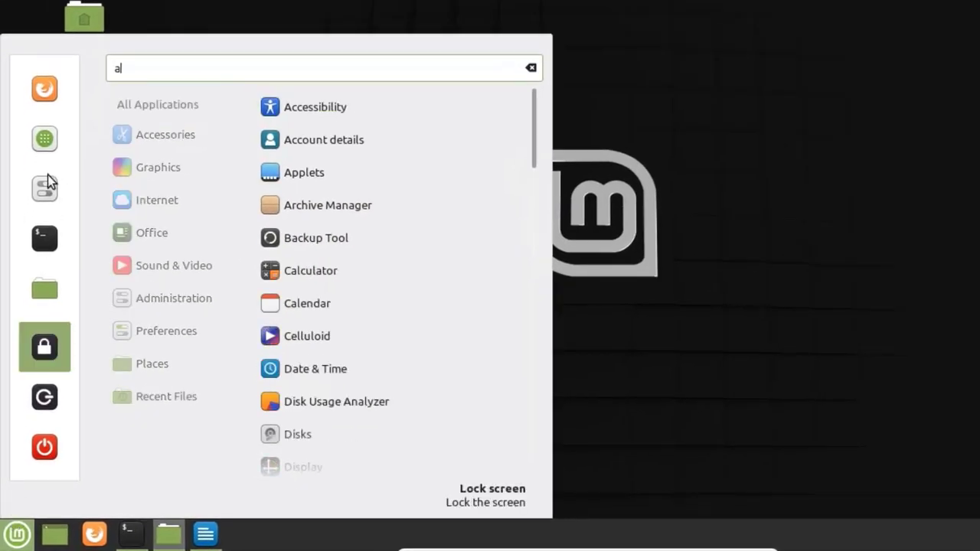
left_click(47, 177)
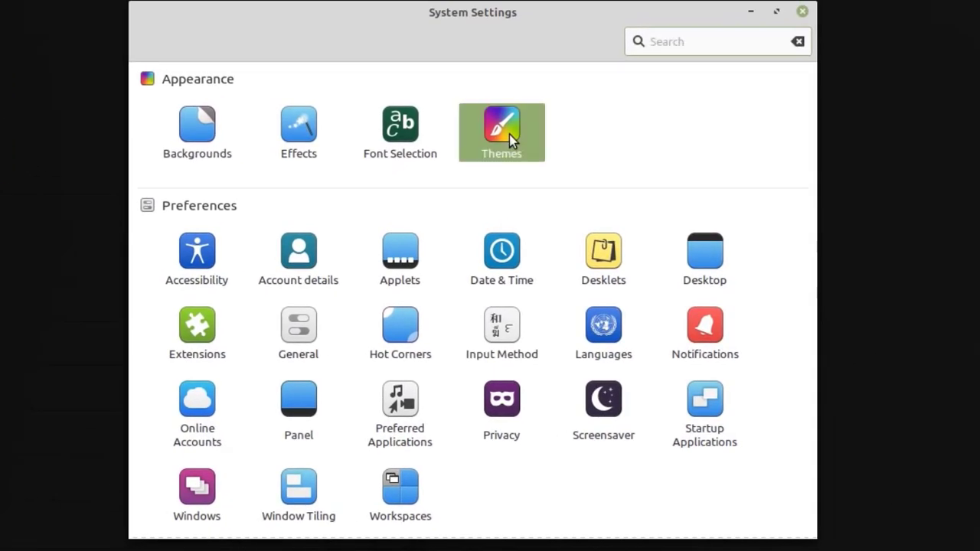
left_click(510, 134)
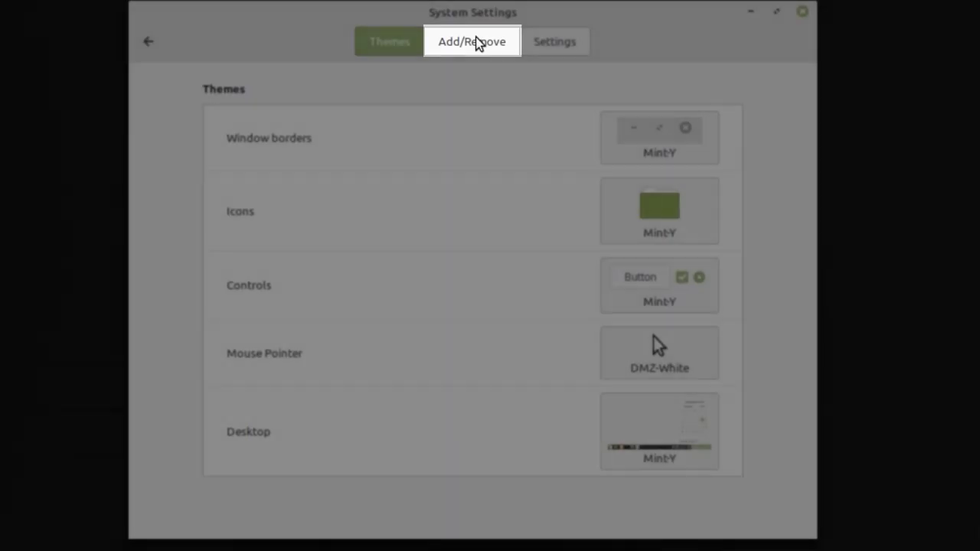
left_click(475, 42)
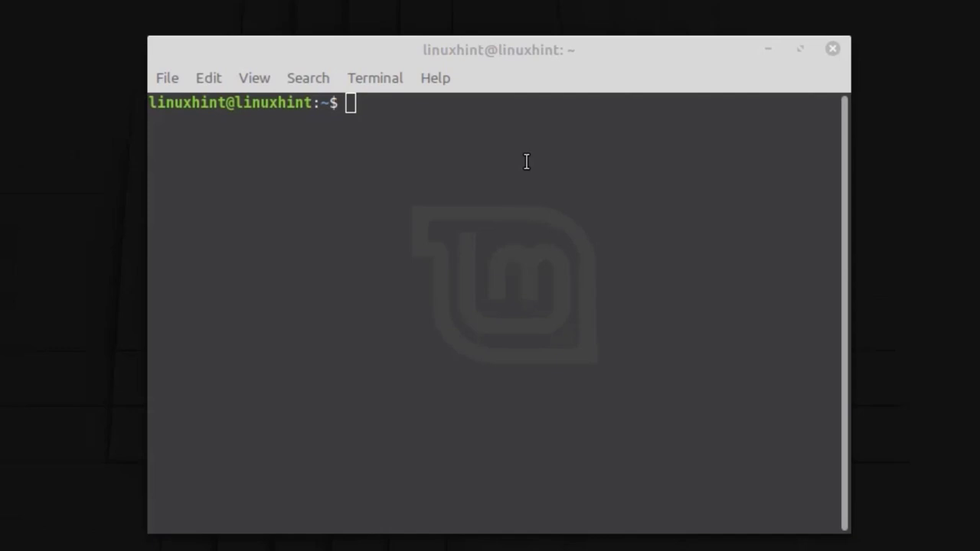
- Install gtk2-engines-murrine and gtk2-engines-pixbuf with sudo apt-get, entering the password
right_click(369, 120)
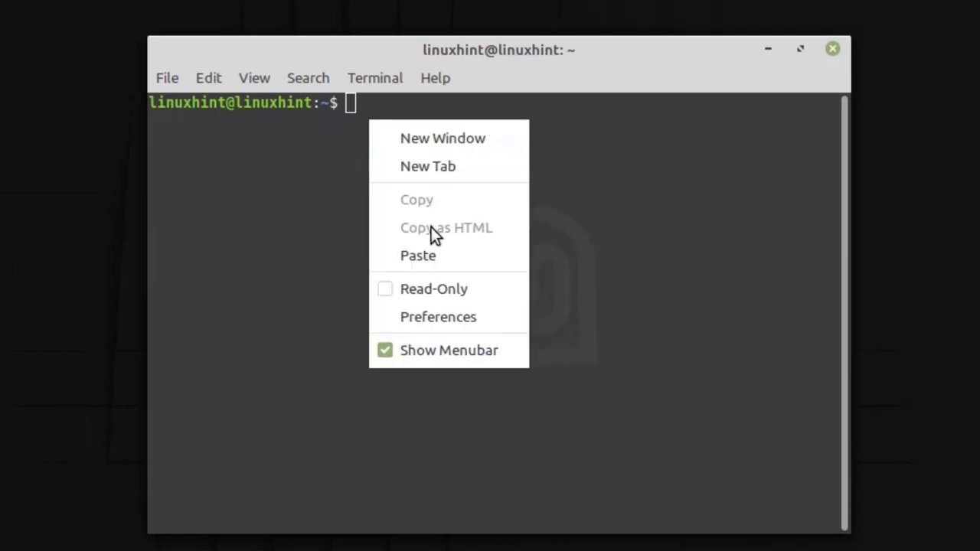
left_click(433, 246)
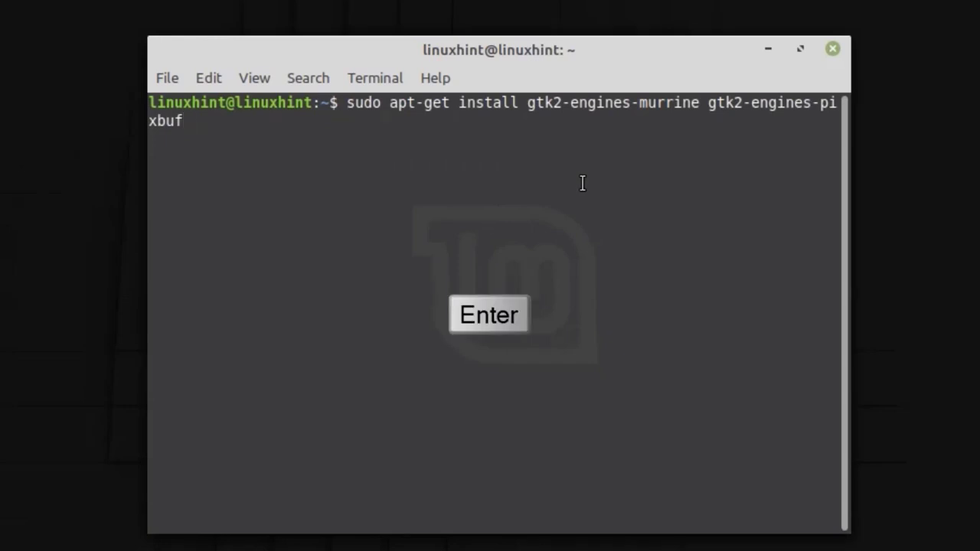
key("Return")
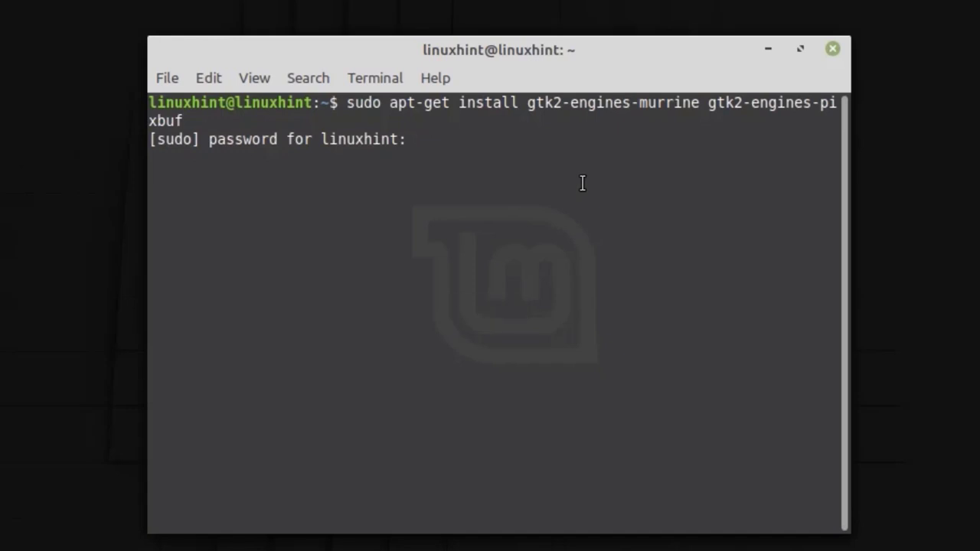
type("********")
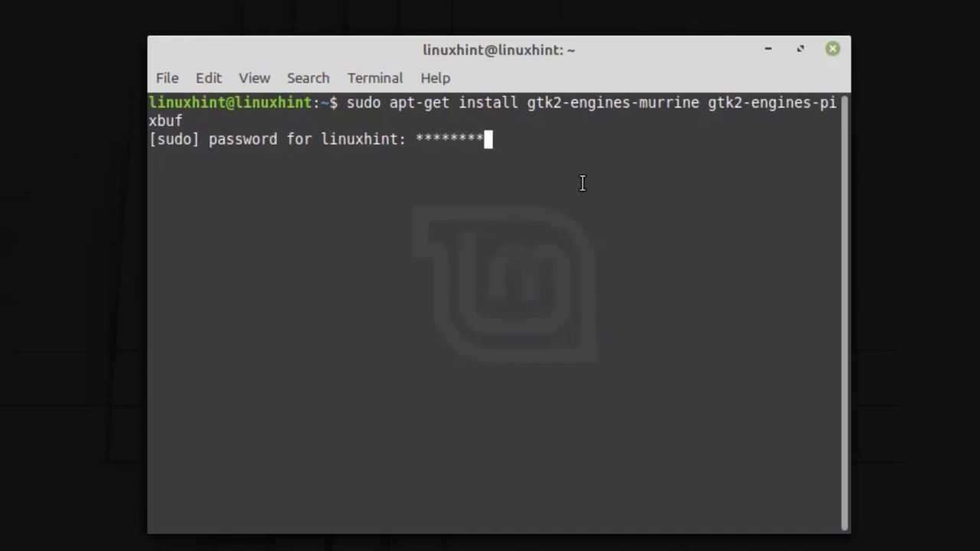
key("Return")
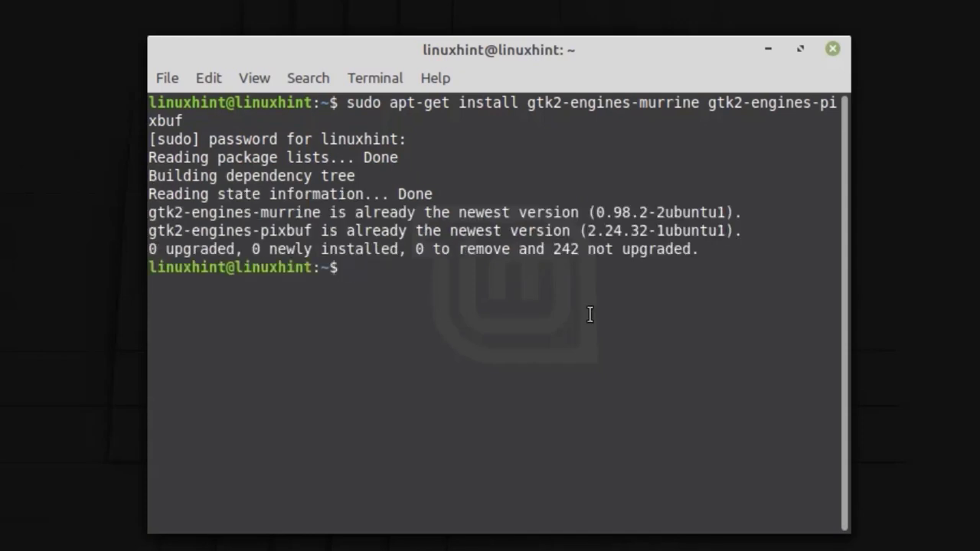
- Clone the Canta-theme repository from GitHub with a pasted git clone command
right_click(839, 98)
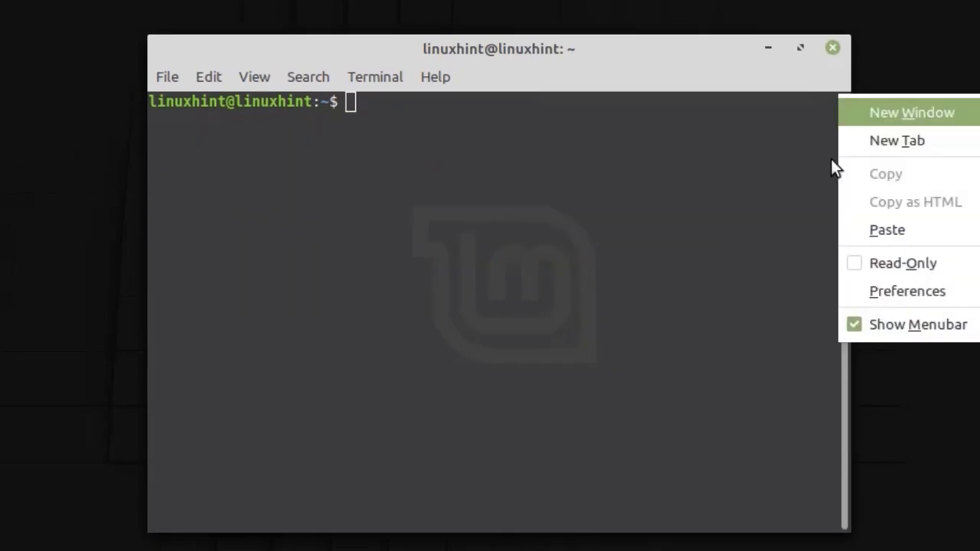
left_click(897, 225)
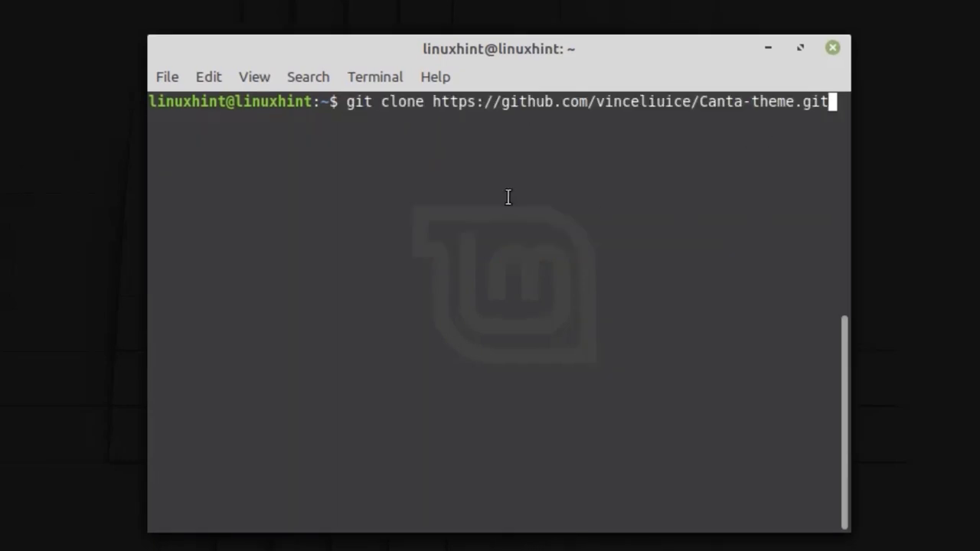
key("Return")
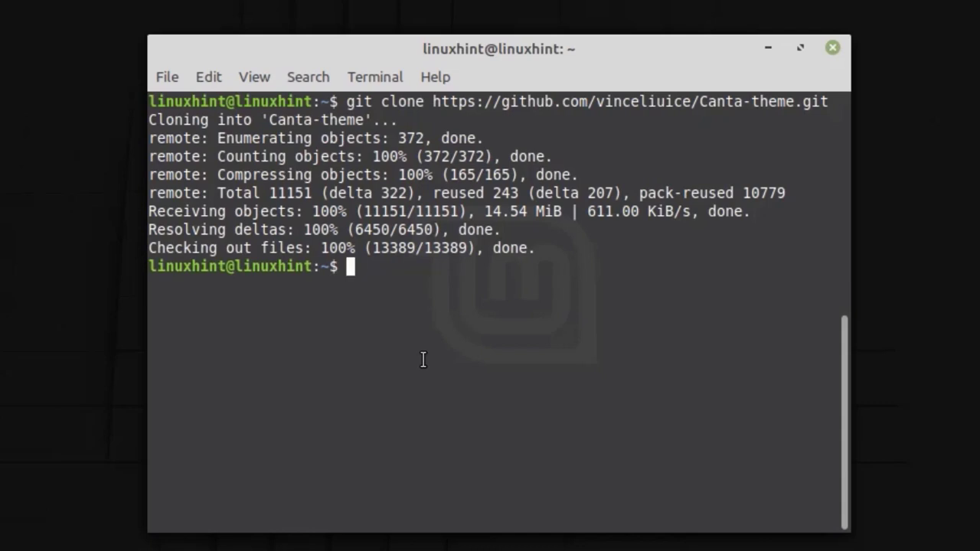
type("sud")
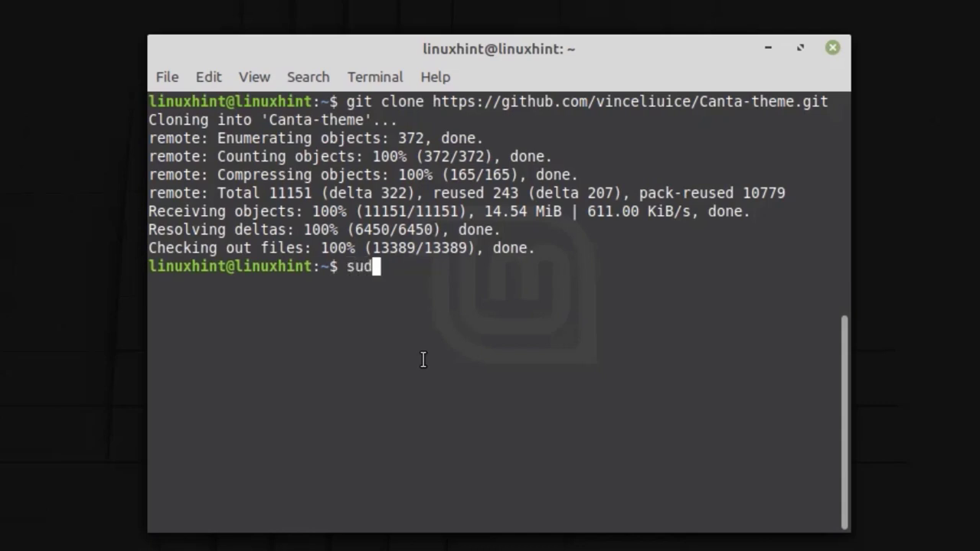
type("o apt in")
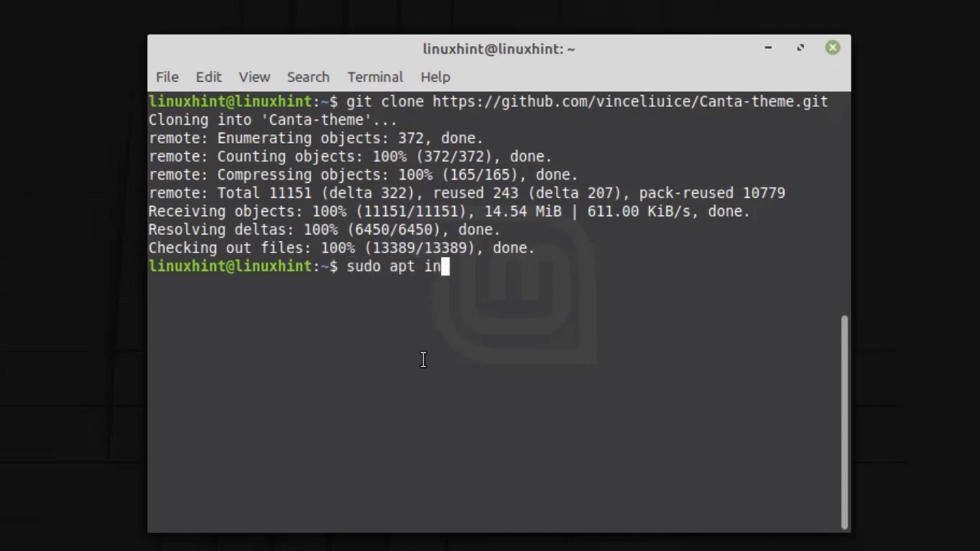
type("stall git")
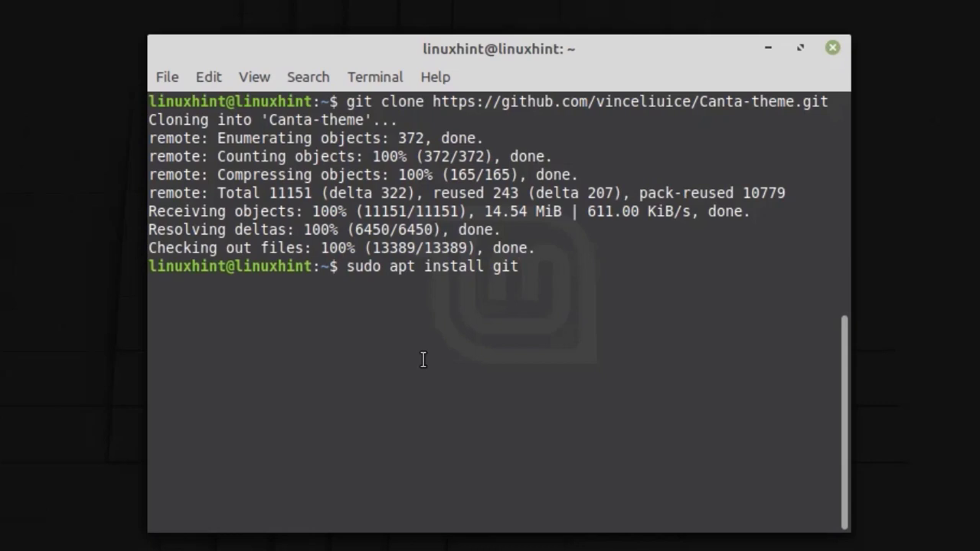
key("BackSpace")
key("BackSpace")
key("BackSpace")
key("BackSpace")
key("BackSpace")
key("BackSpace")
key("BackSpace")
key("BackSpace")
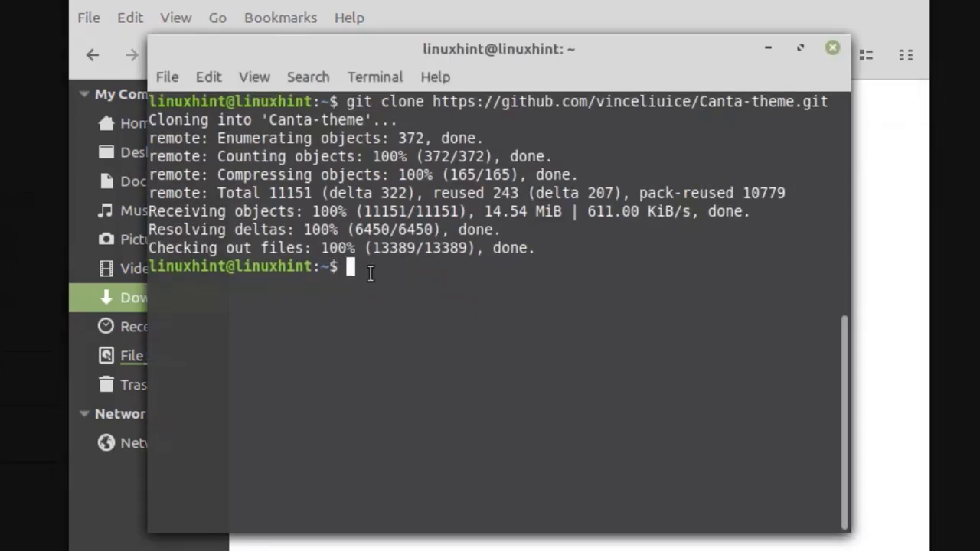
- Clear the terminal and change into the Downloads/Canta-theme folder
type("clear")
key("Return")
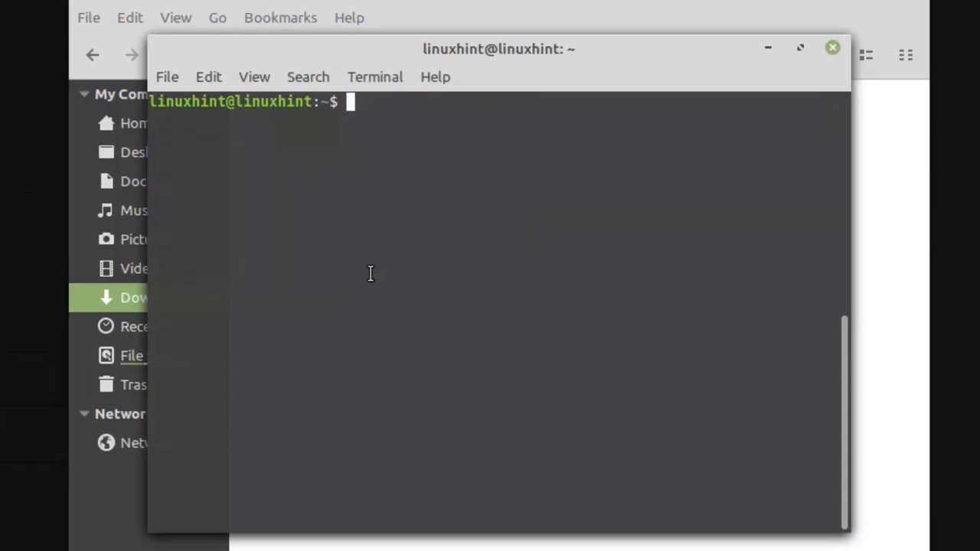
type("c")
type("d Down")
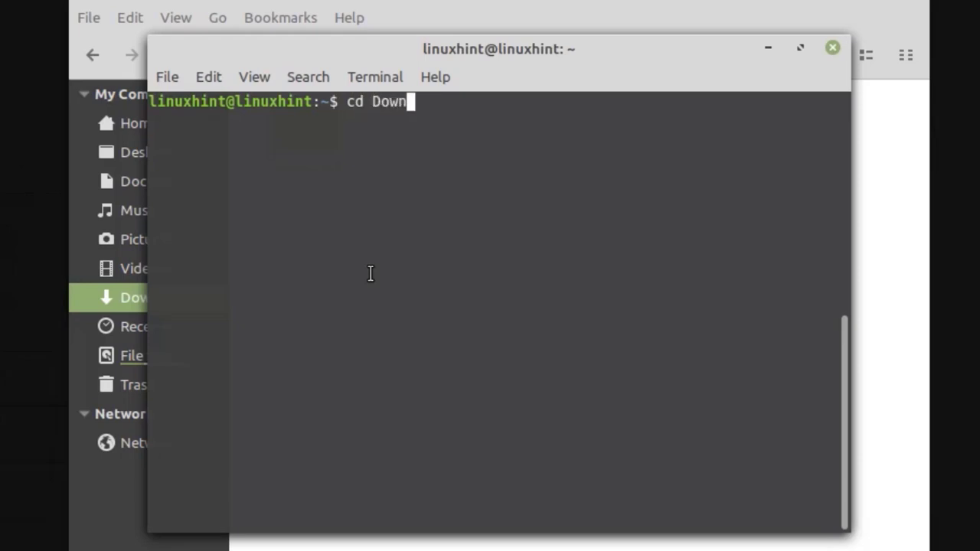
key("Tab")
key("Return")
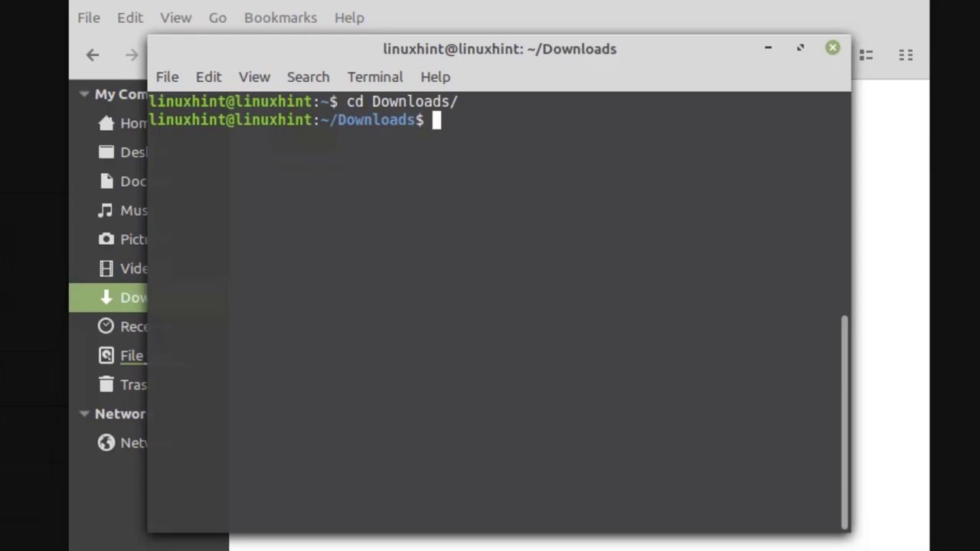
type("cd Ca")
type("nta-theme/")
key("Return")
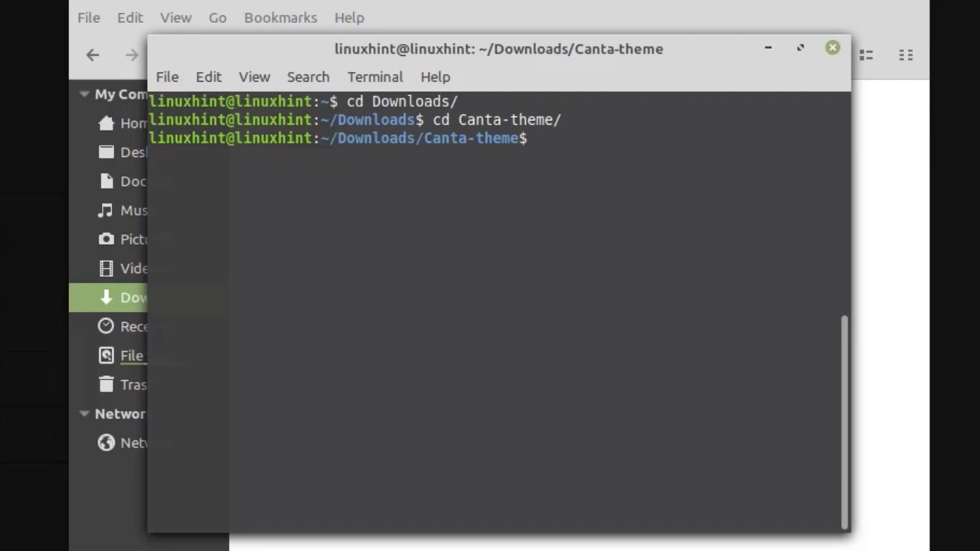
- Make install.sh executable with sudo chmod +x and run sudo ./install.sh
type("s")
type("udo chmod ")
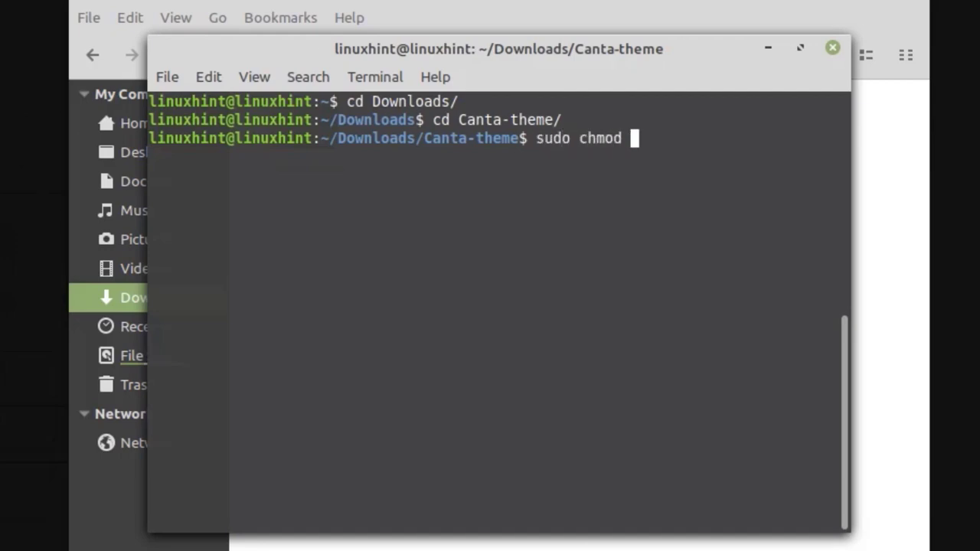
type("+x ")
type("inst")
key("Tab")
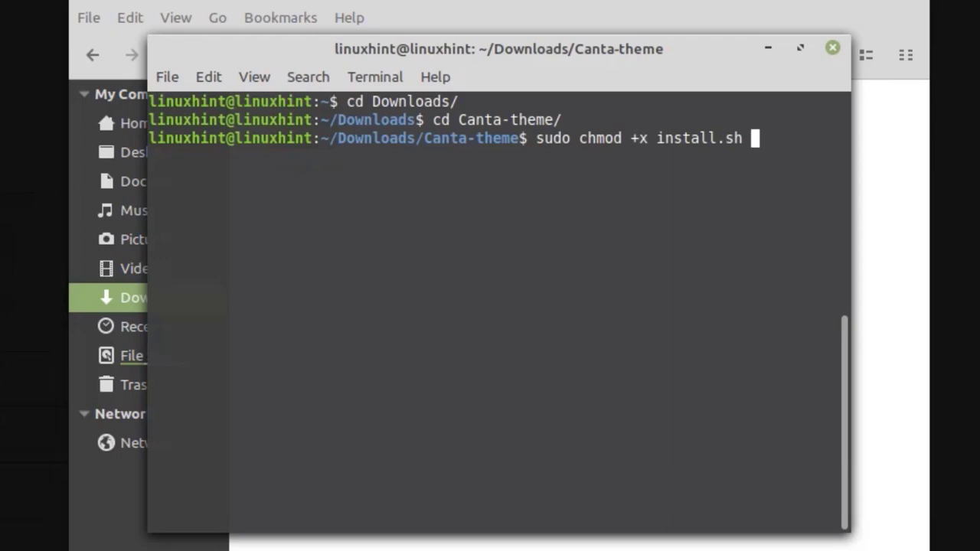
key("Return")
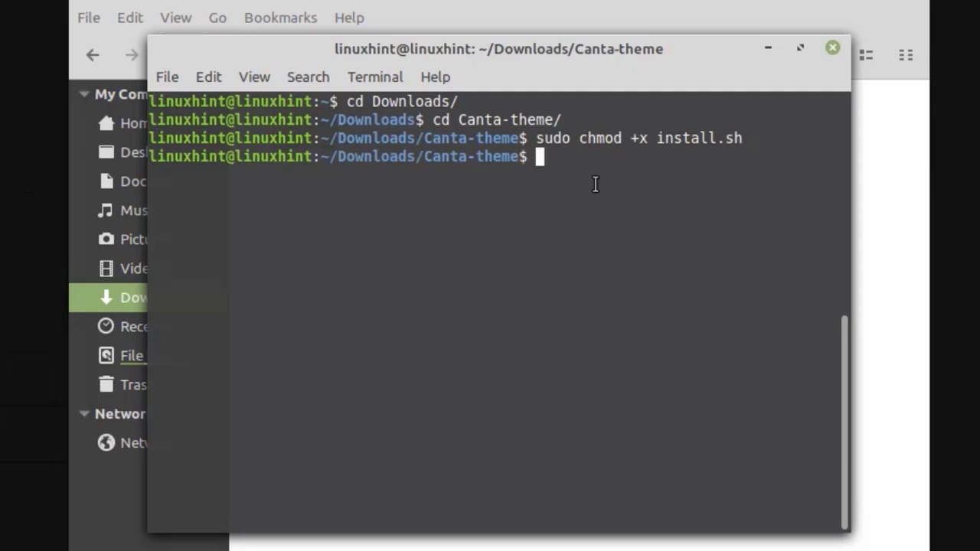
type("sudo .")
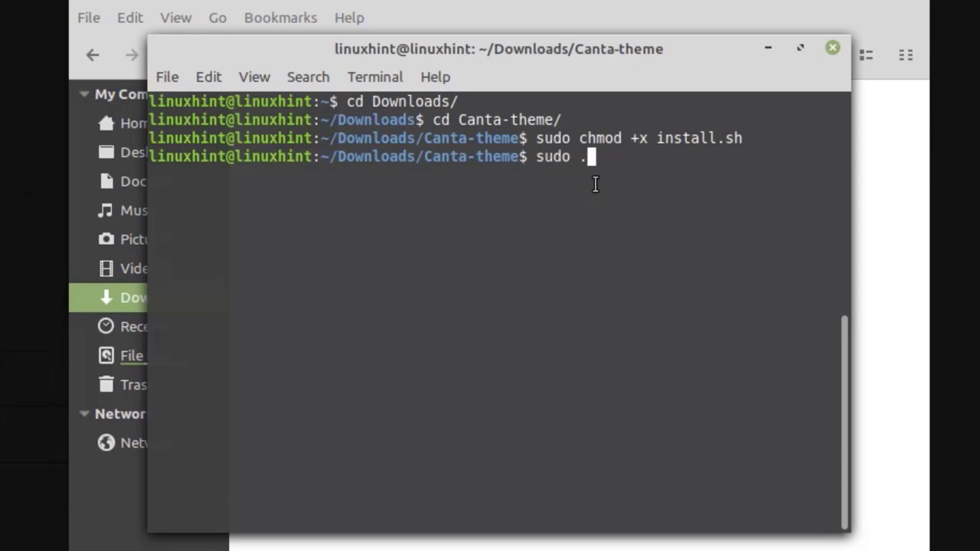
type("/install.sh")
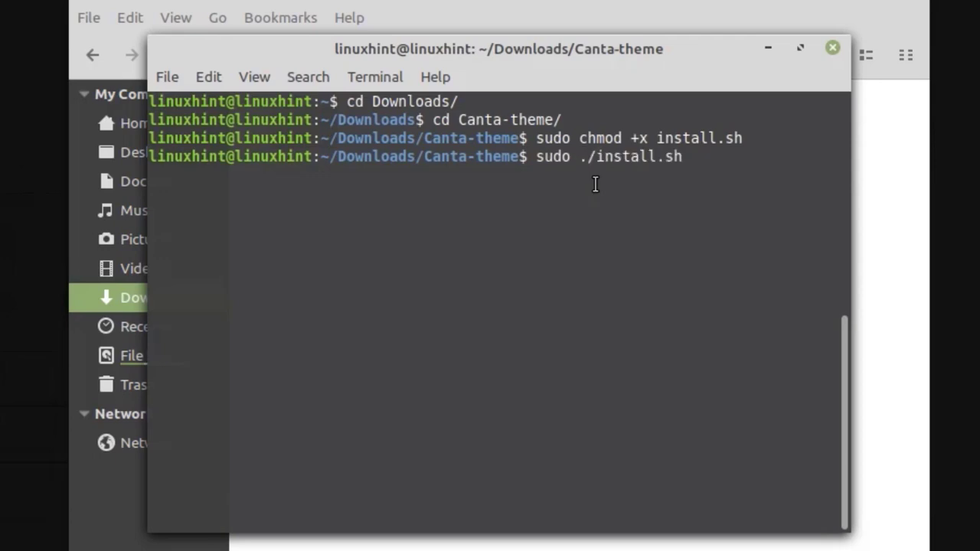
key("Return")
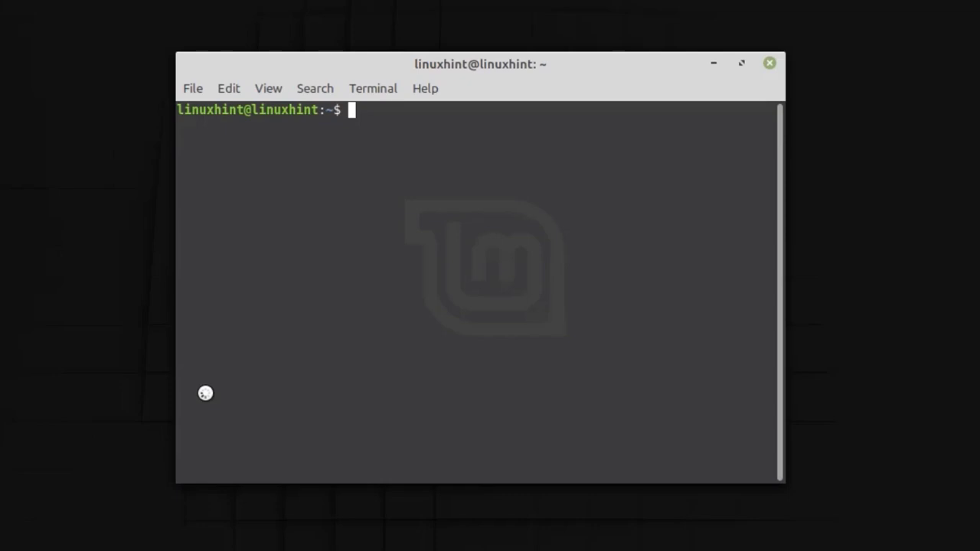
- Install the arc-theme package via sudo apt install, then clear the screen with Ctrl+L
type("sud")
type("o apt inst")
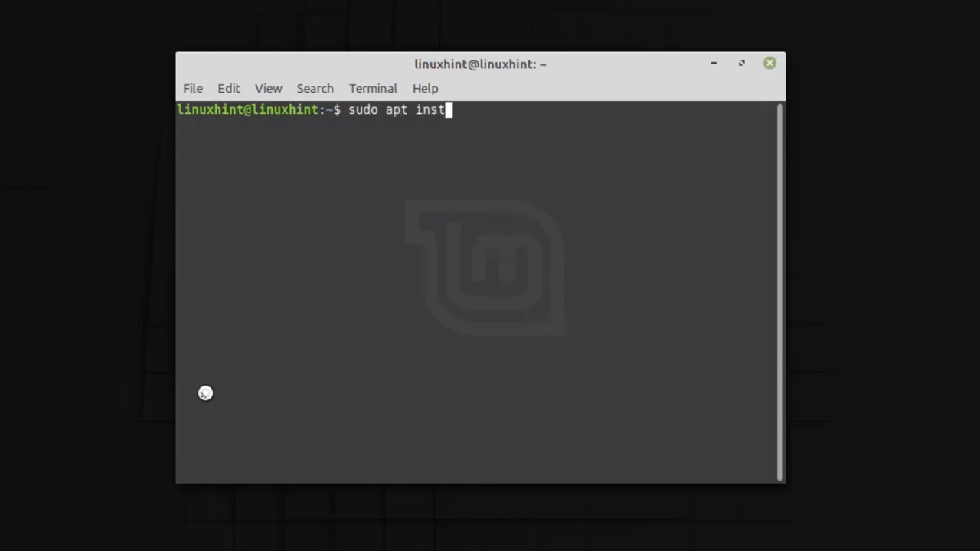
type("all arc-")
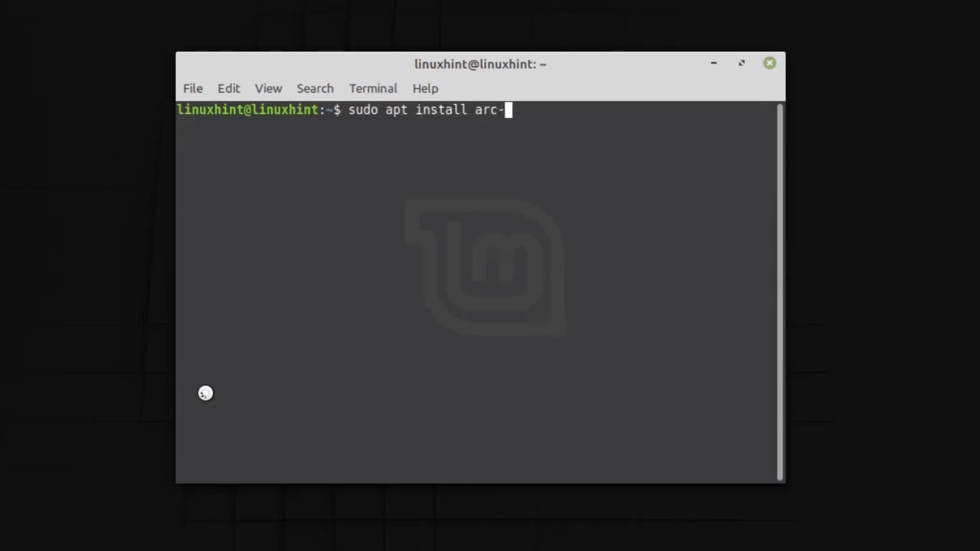
type("theme")
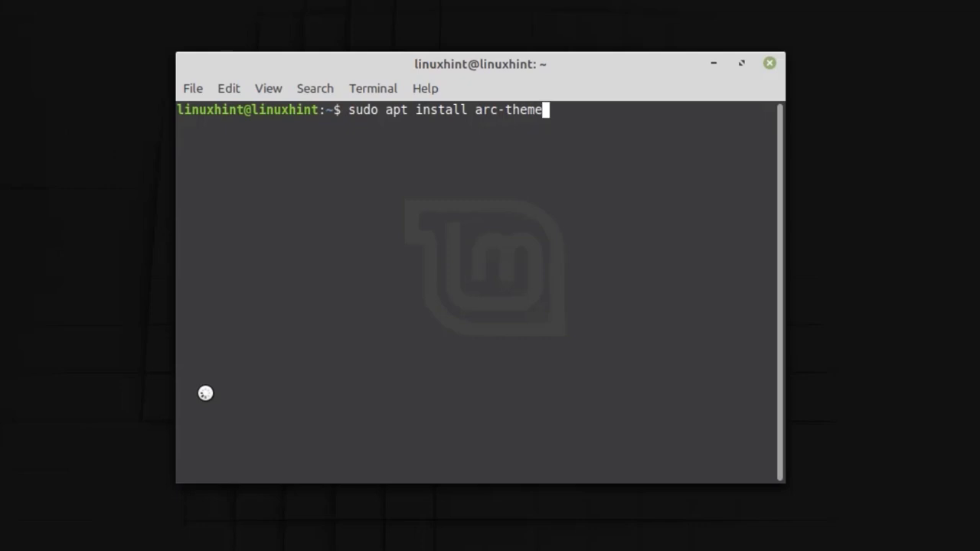
key("Return")
type("**")
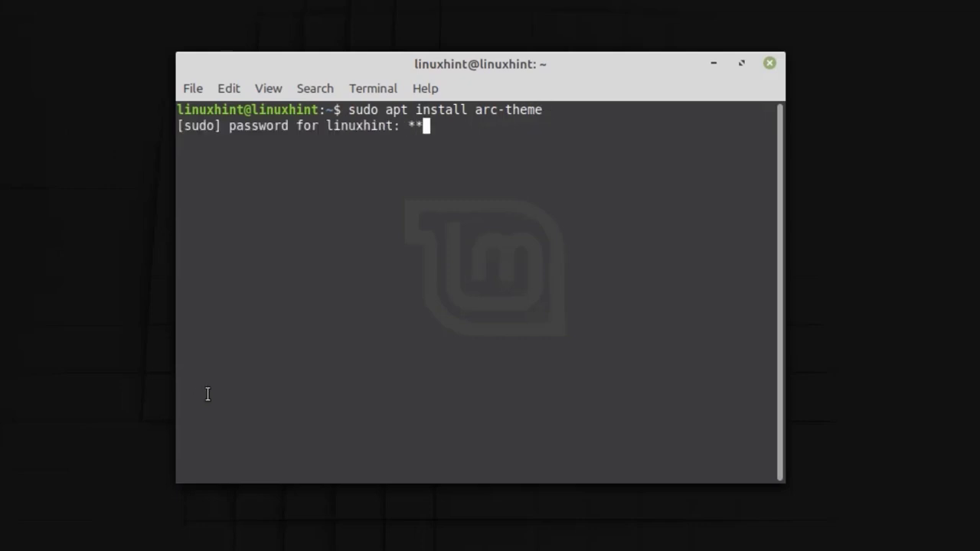
type("******")
key("Return")
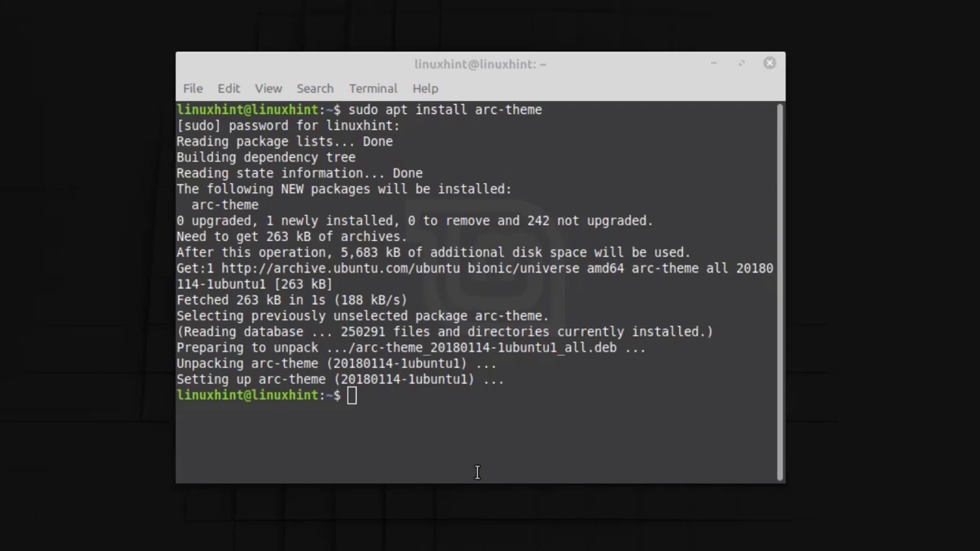
key("ctrl+l")
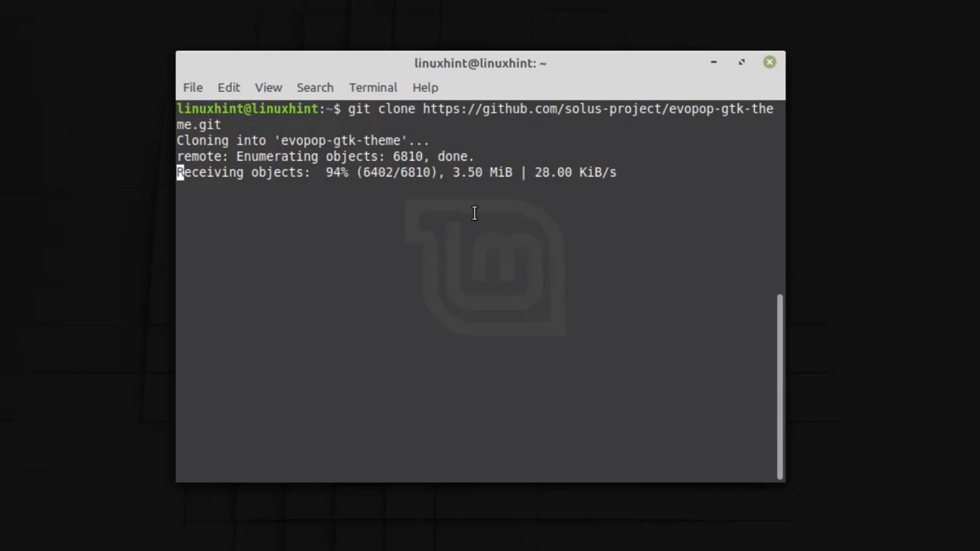
- Change into the Downloads/evopop-gtk-theme folder
type("cd D")
key("BackSpace")
key("BackSpace")
key("BackSpace")
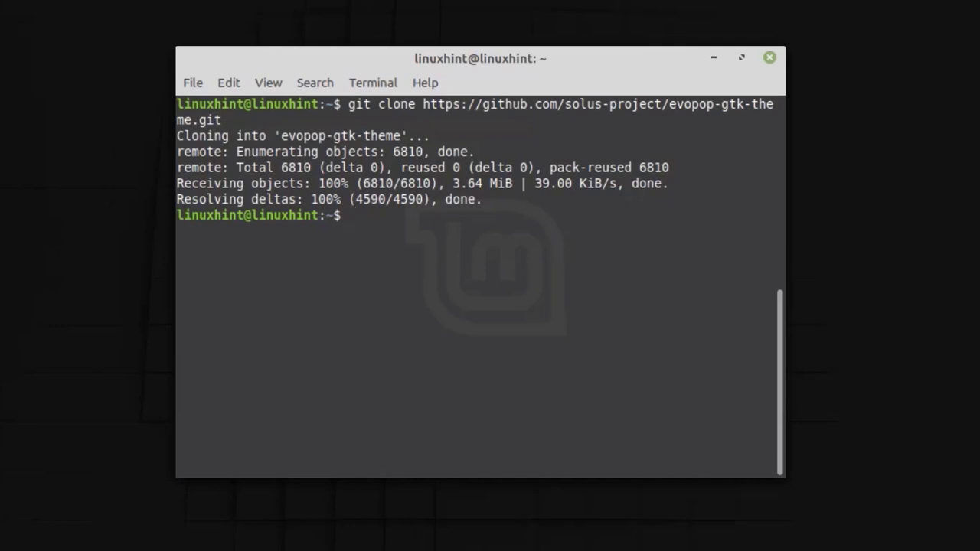
type("cd Dow")
type("n")
key("Tab")
key("Return")
type("cd ")
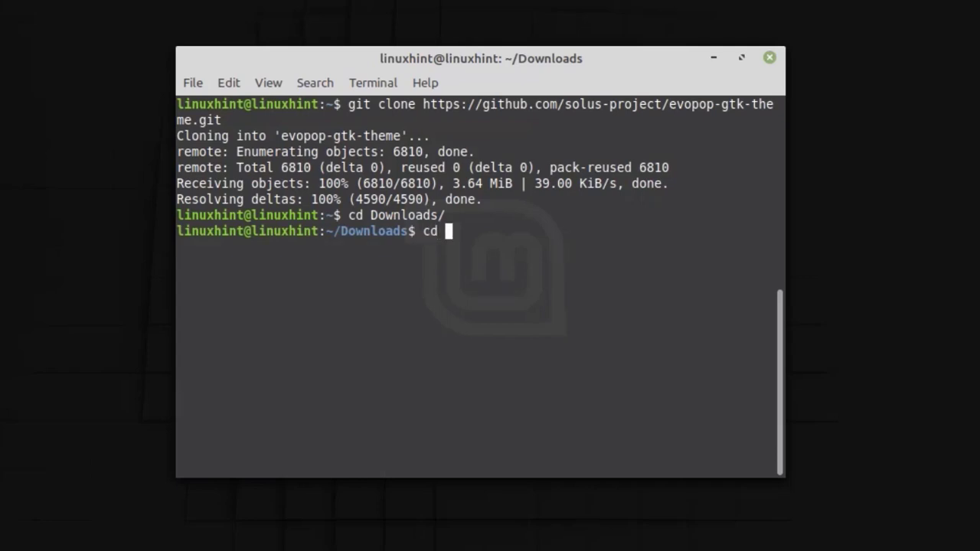
type("ev")
key("Tab")
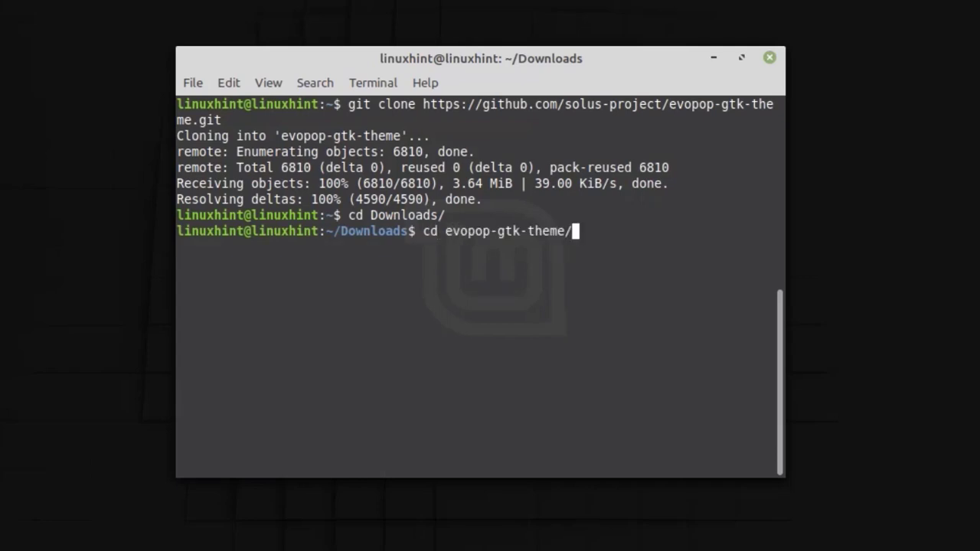
key("Return")
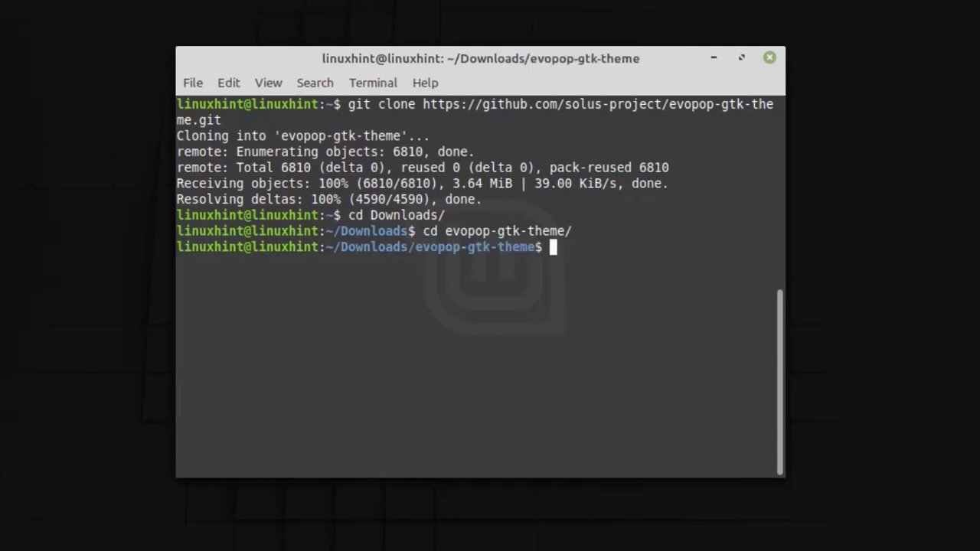
- Make install-gtk-theme.sh executable with sudo chmod +x, entering the password
type("sudo chmod")
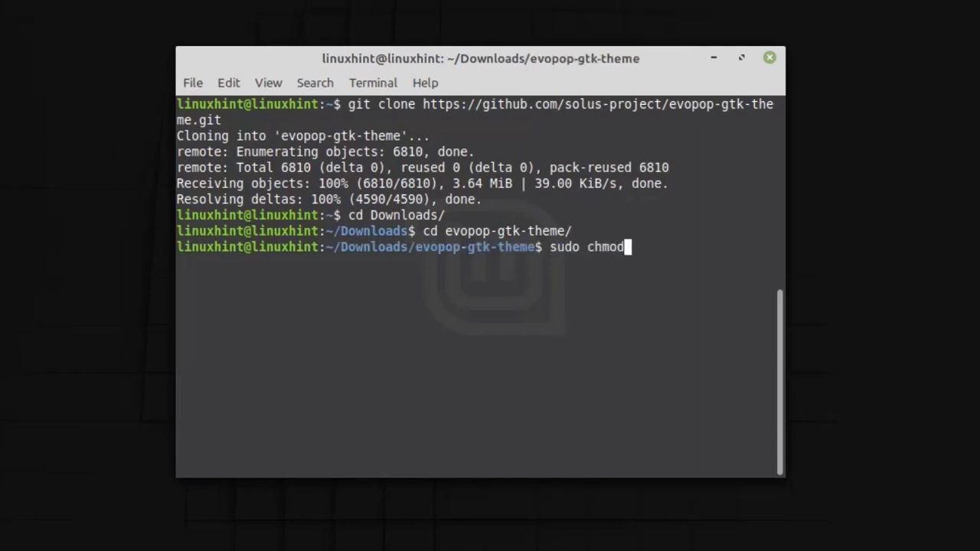
type(" +x ins")
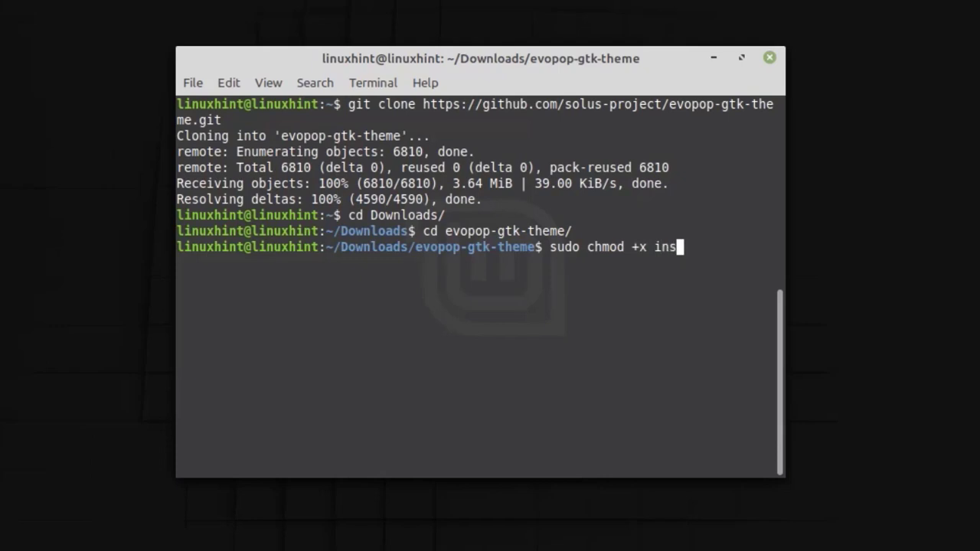
type("tall-g-g")
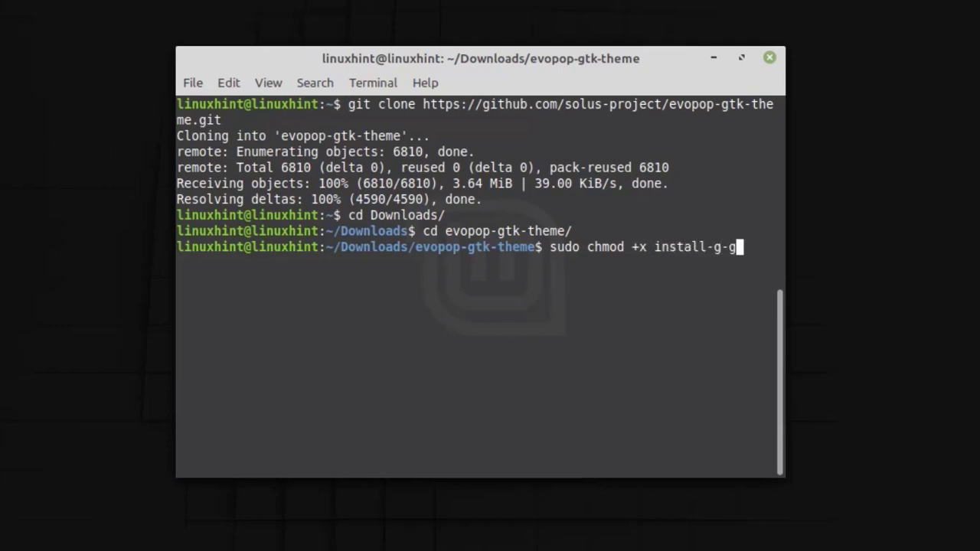
type("tk")
key("BackSpace")
key("BackSpace")
key("BackSpace")
key("BackSpace")
type("tk-")
type("theme.s")
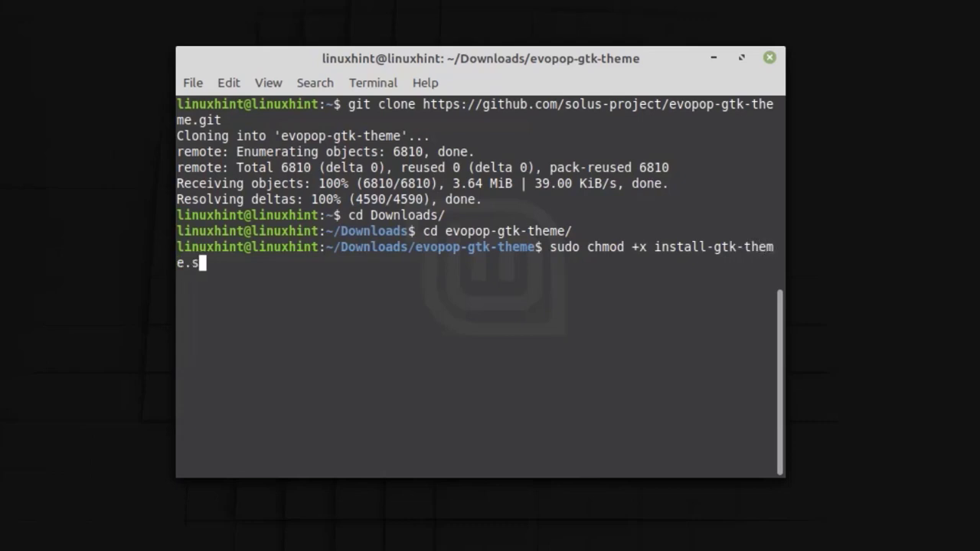
type("h")
key("Return")
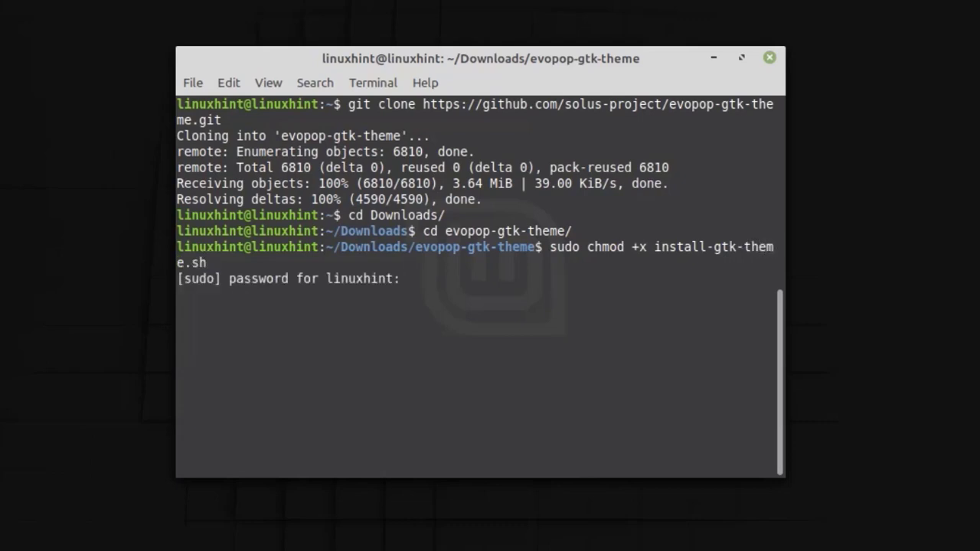
type("*******")
key("Return")
- Run sudo ./install-gtk-theme.sh and answer y to install EvoPop
type("s")
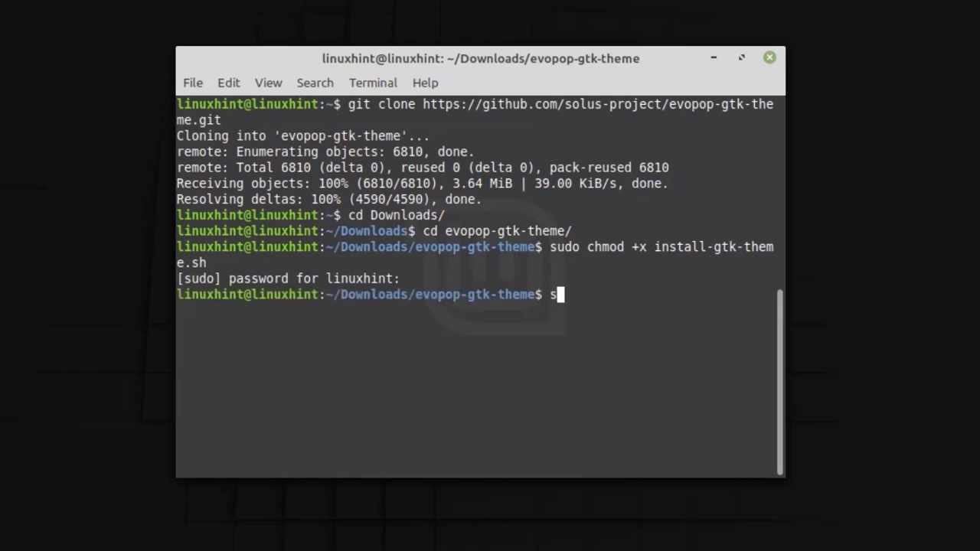
type("udo ")
type("./")
type("install")
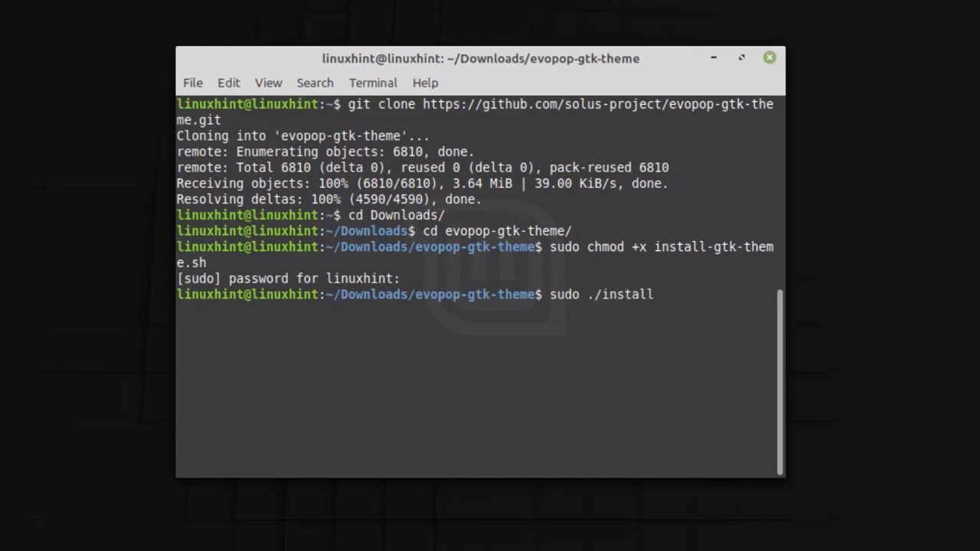
type("-gtk-")
type("the")
type("me.sh")
key("Return")
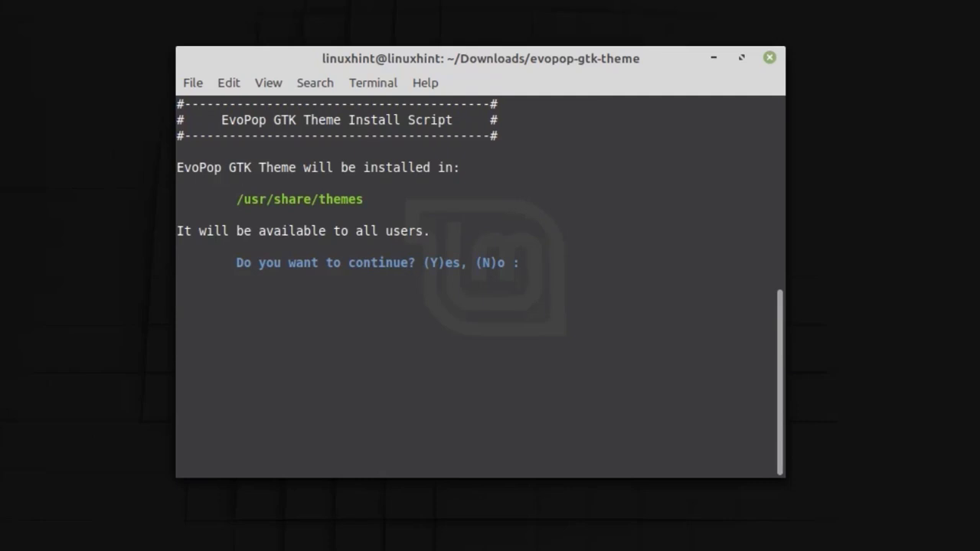
type("y")
key("Return")
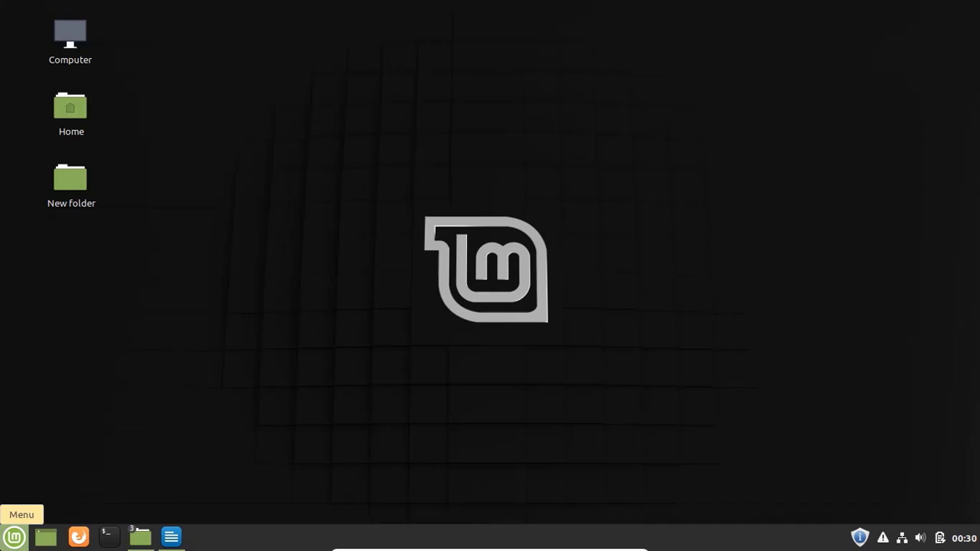
- Launch Themes by searching 'theme' in the Mint menu, then dismiss the Desktop popup
left_click(14, 537)
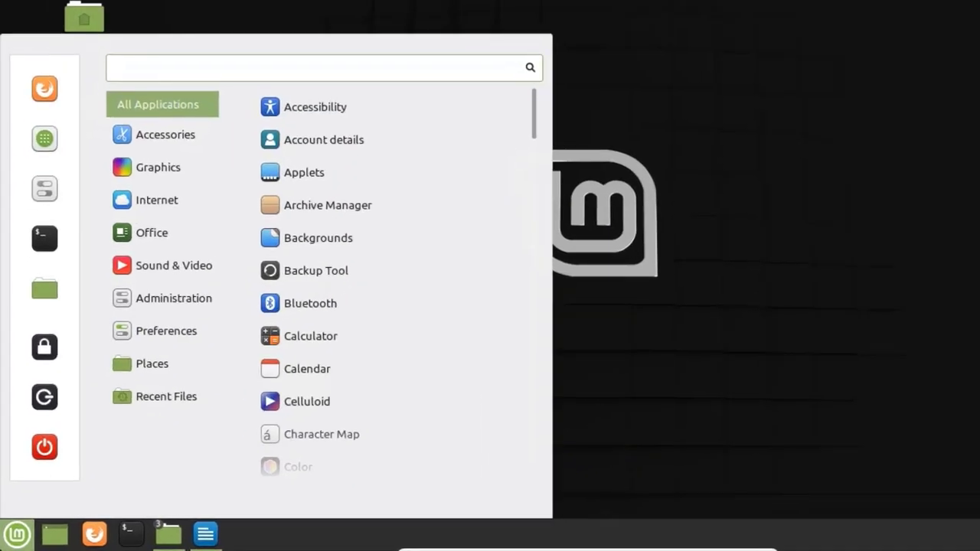
type("theme")
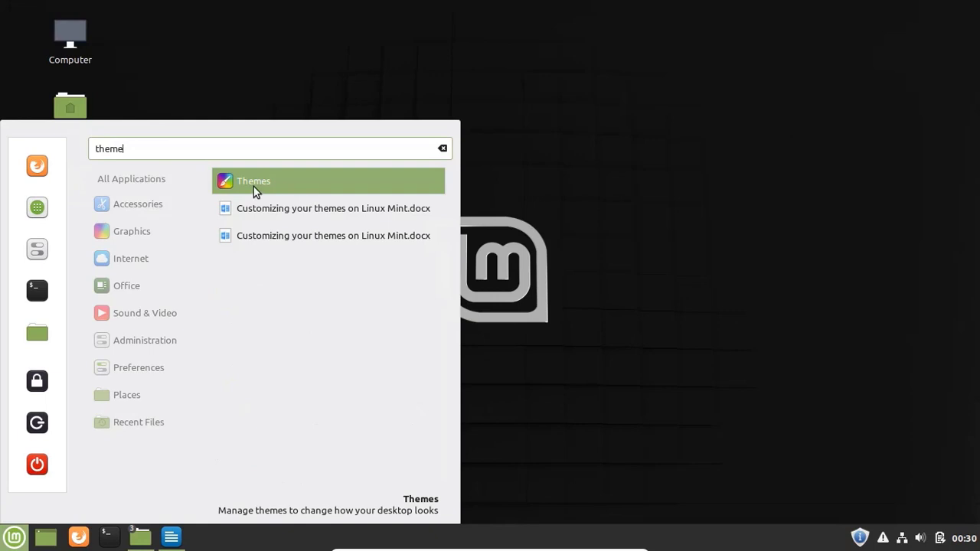
left_click(254, 187)
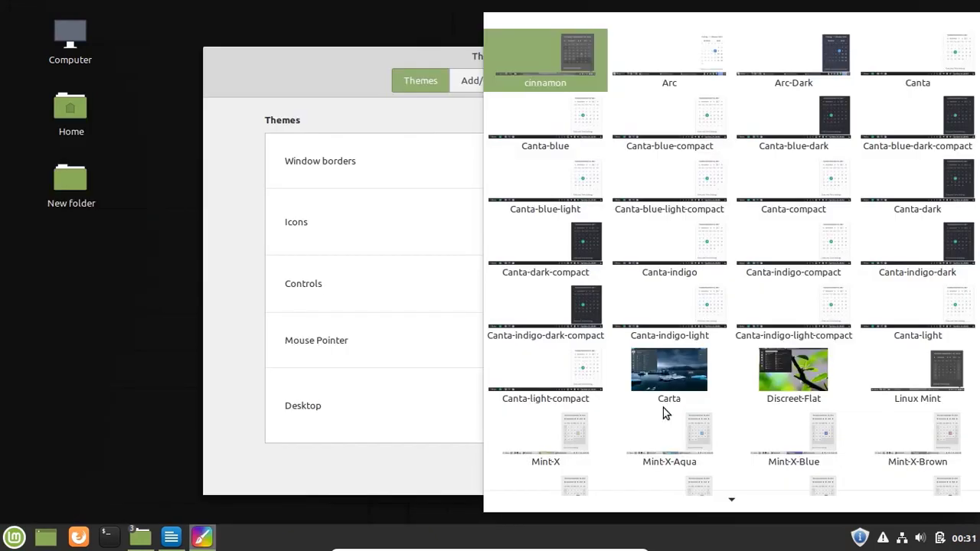
key("Escape")
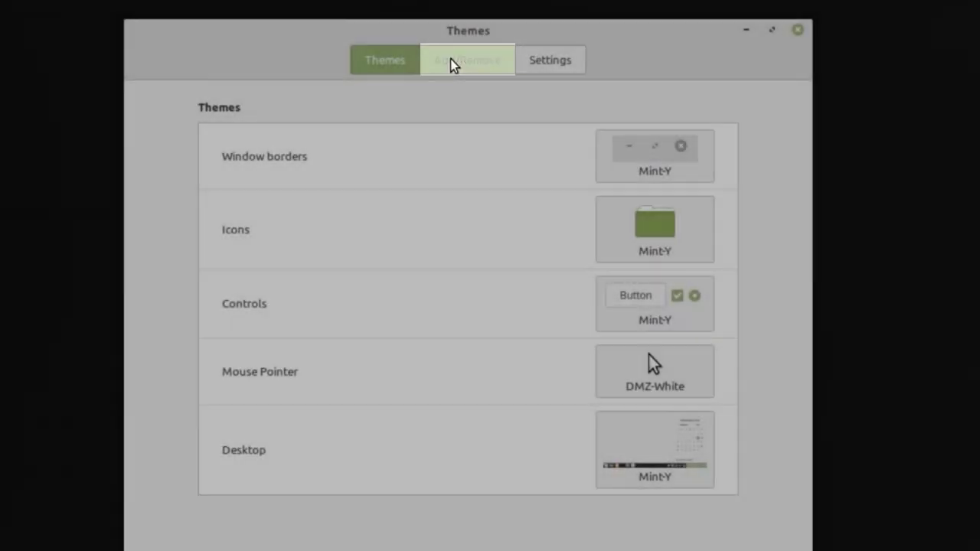
- Download and install Tyr himinn from the Add/Remove theme list
left_click(452, 65)
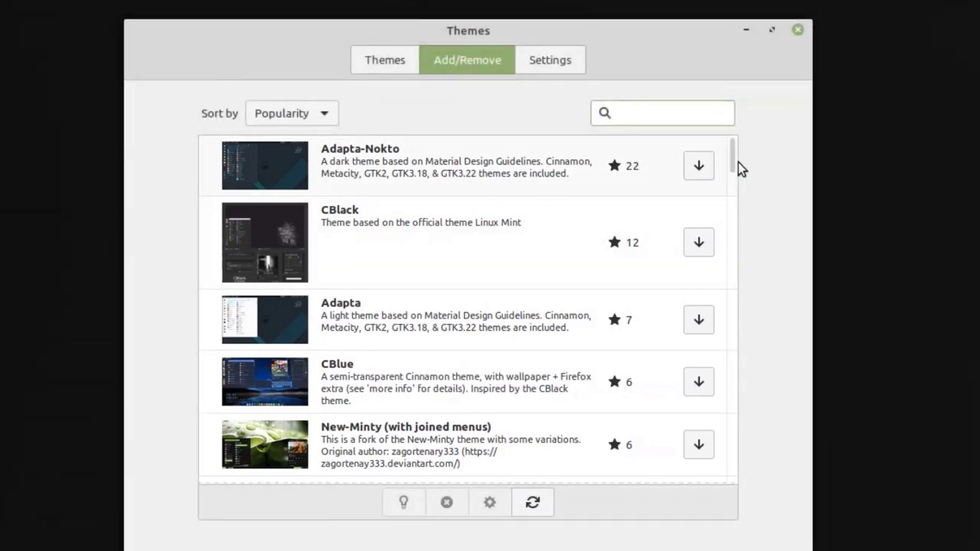
scroll(733, 164, "down", 2)
scroll(732, 176, "down", 4)
scroll(732, 189, "down", 4)
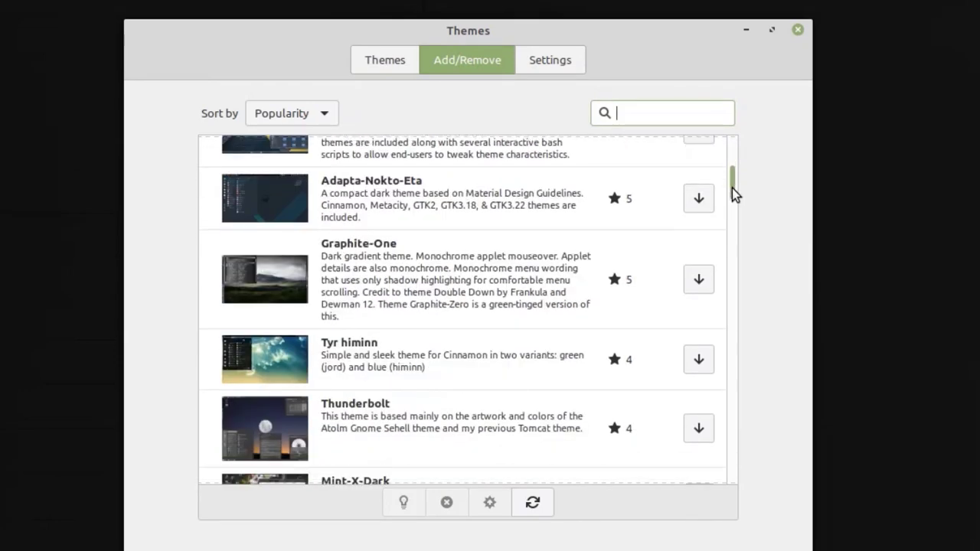
left_click(697, 360)
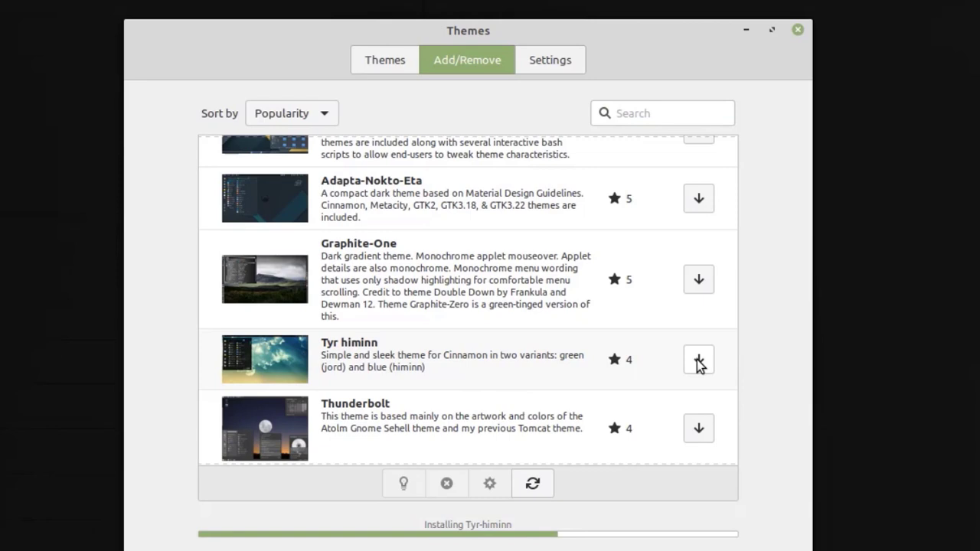
- Set the window borders theme to Arc-Dark
left_click(373, 65)
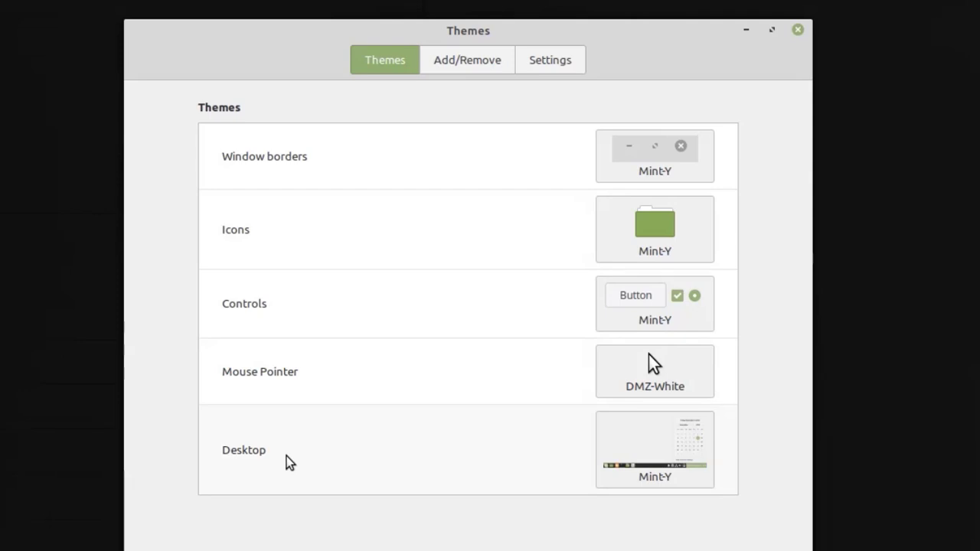
left_click(663, 170)
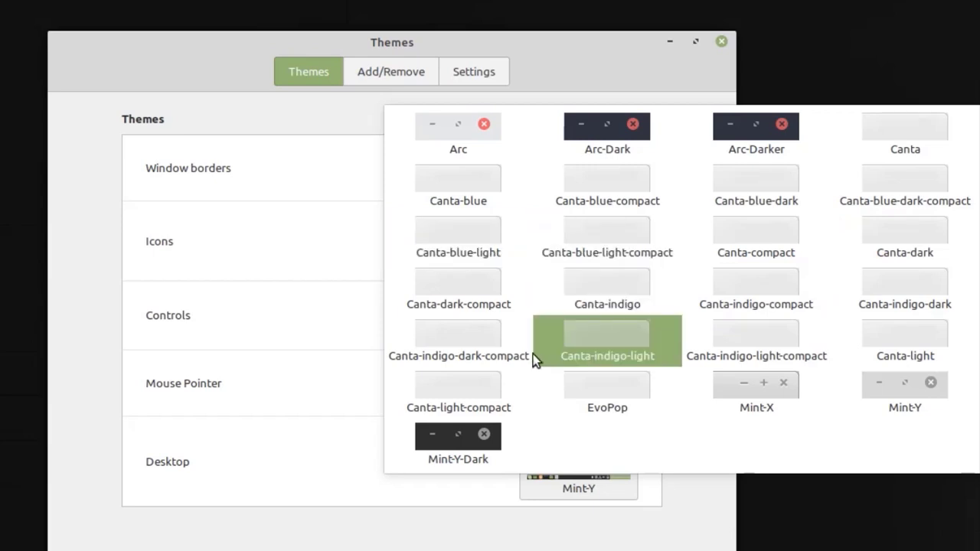
left_click(614, 140)
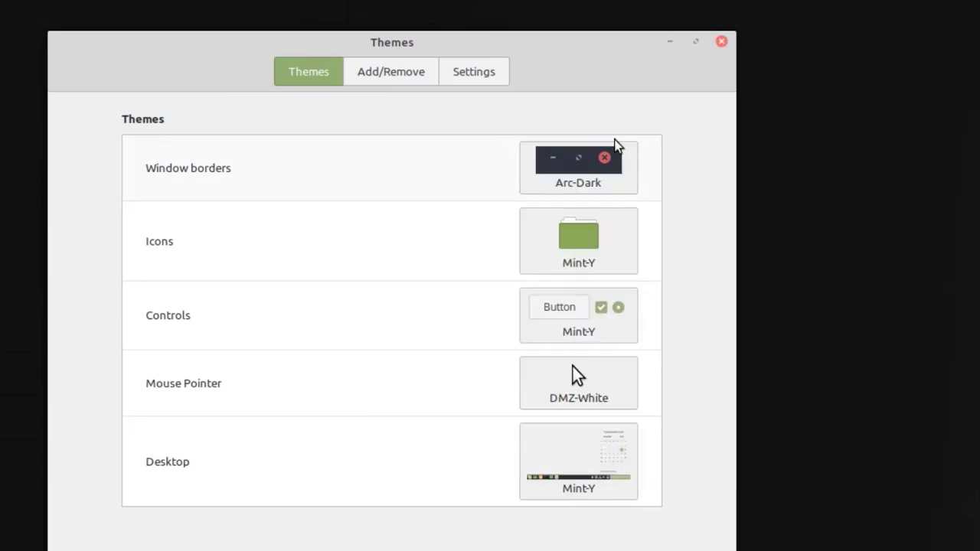
- Choose Mint-Y-Aqua as the icon theme using the arrow keys
left_click(595, 234)
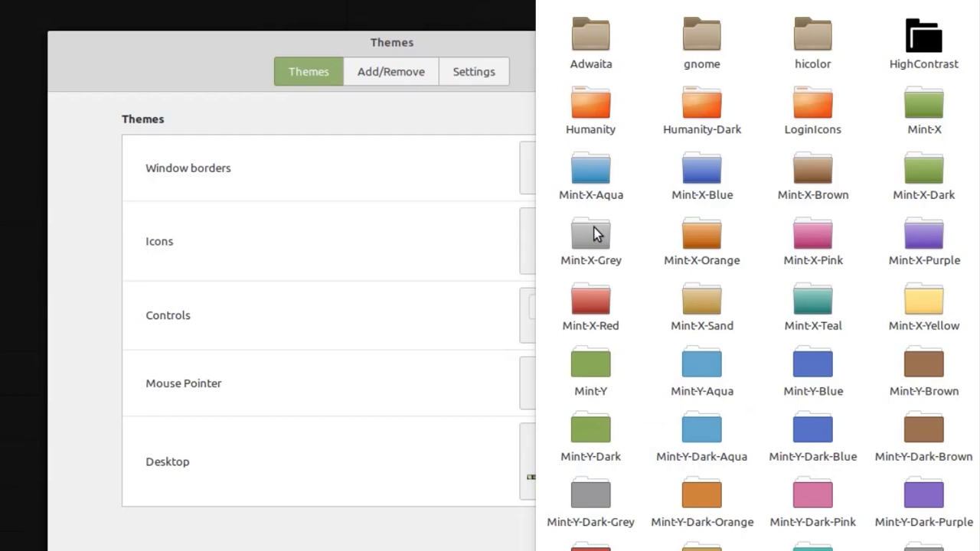
key("Down")
key("Down")
key("Down")
key("Down")
key("Down")
key("Down")
key("Down")
key("Down")
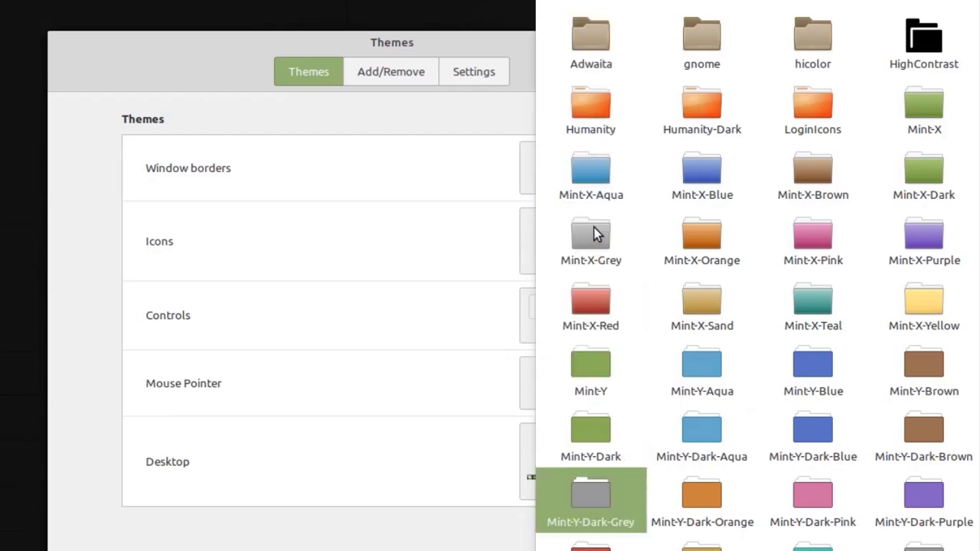
key("Down")
key("Down")
key("Down")
key("Up")
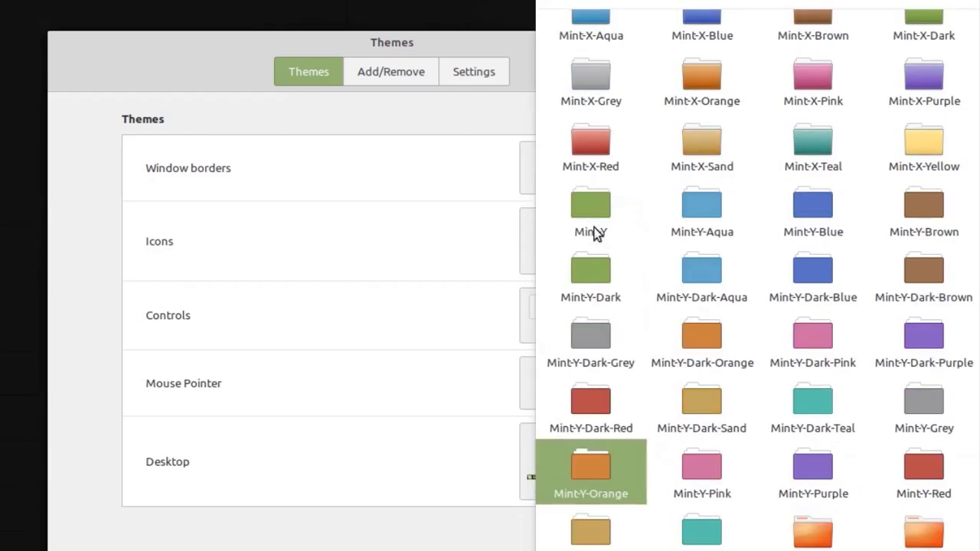
key("Up")
key("Up")
key("Up")
key("Up")
key("Right")
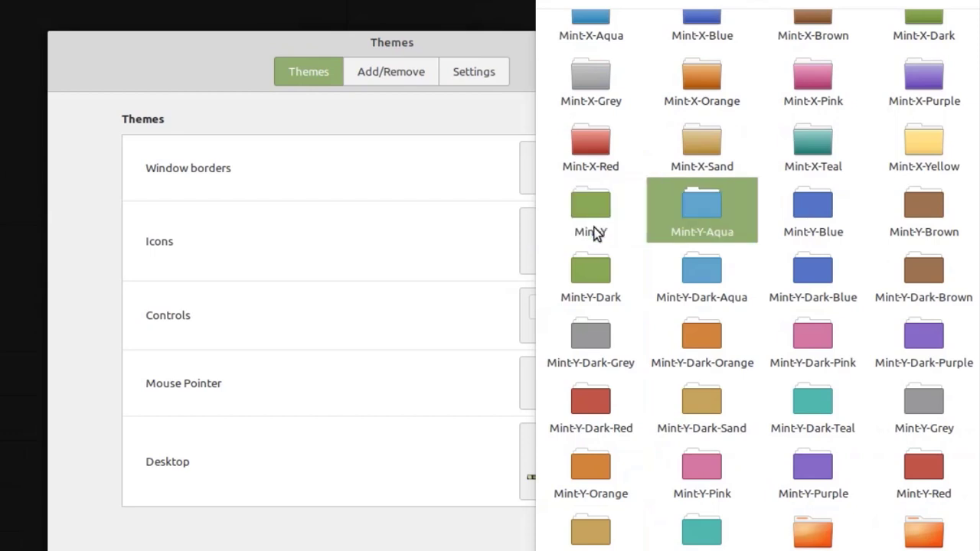
key("Return")
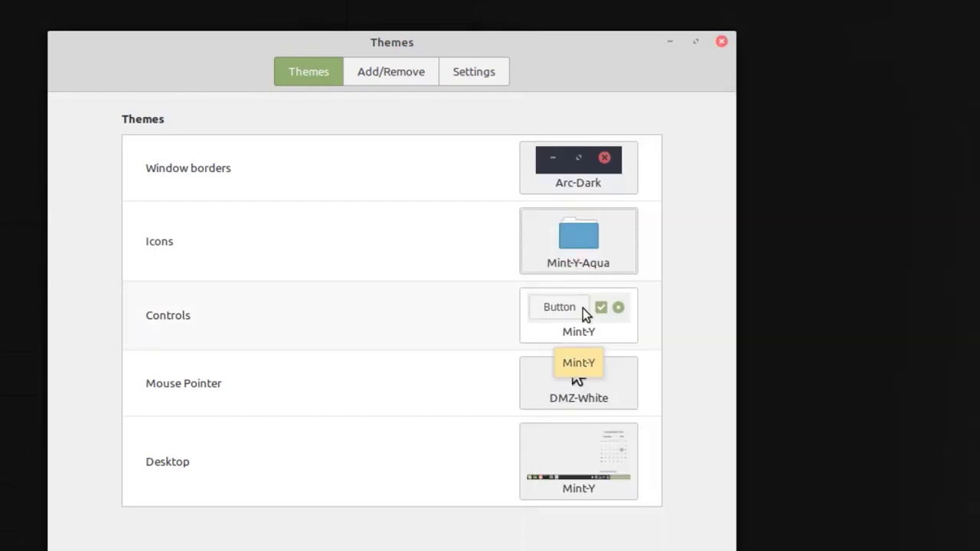
- Apply Arc-Dark as the controls theme and Arc as the desktop theme
left_click(583, 309)
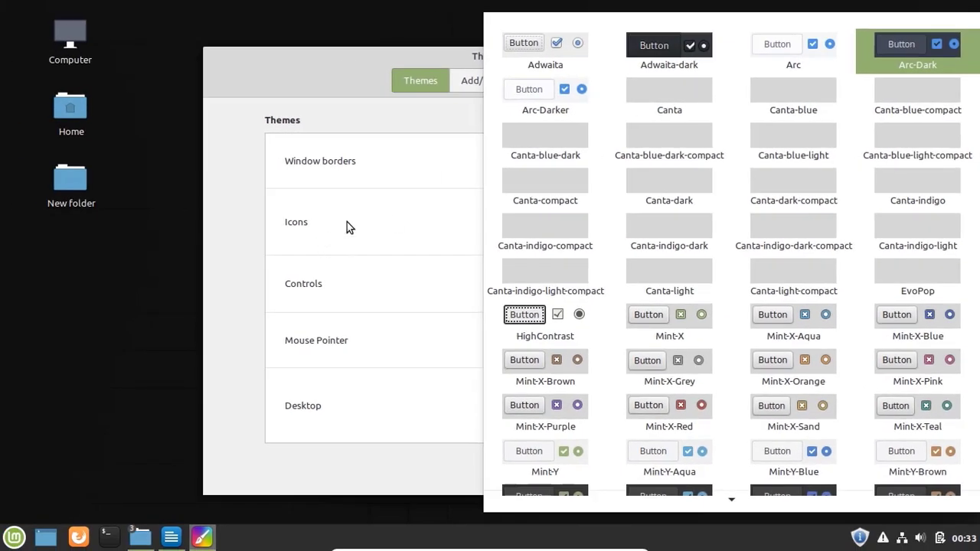
key("Return")
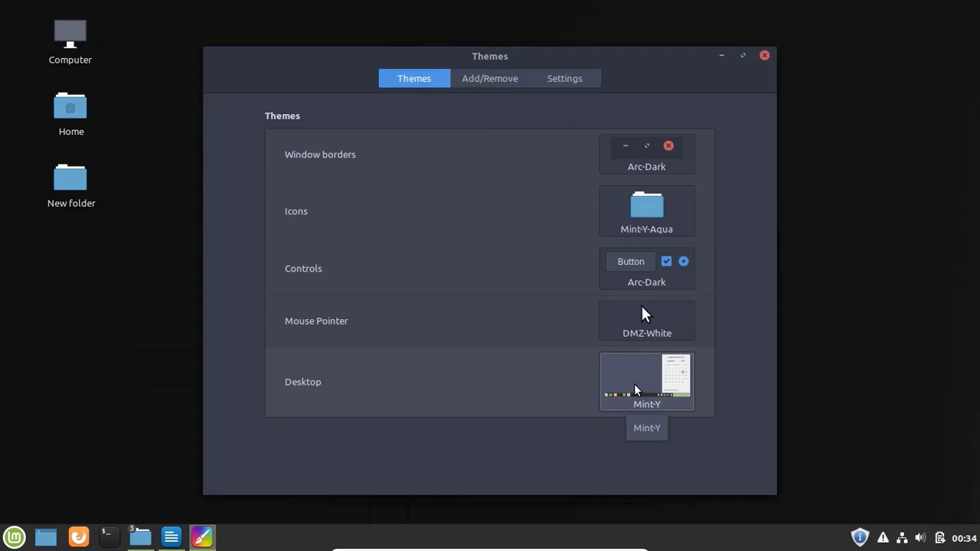
left_click(634, 389)
key("Right")
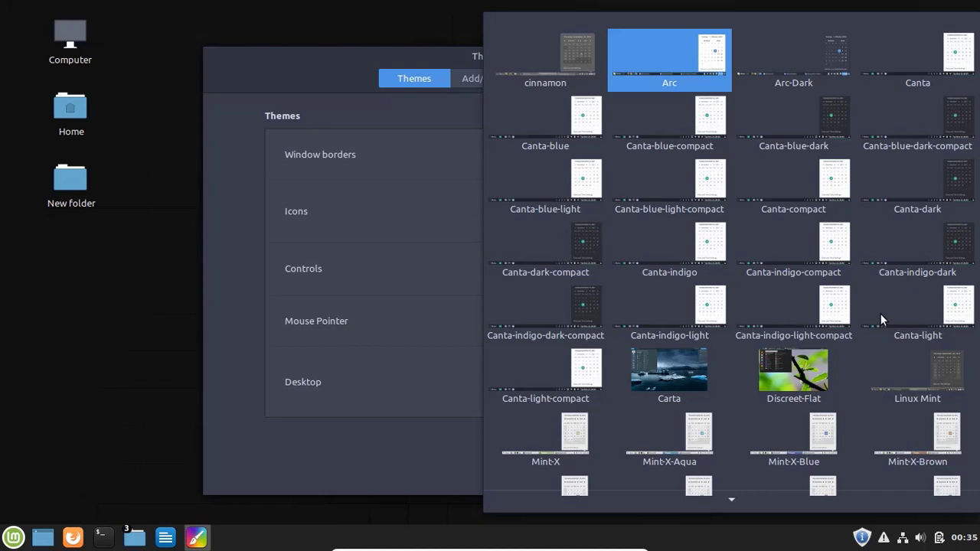
key("Return")
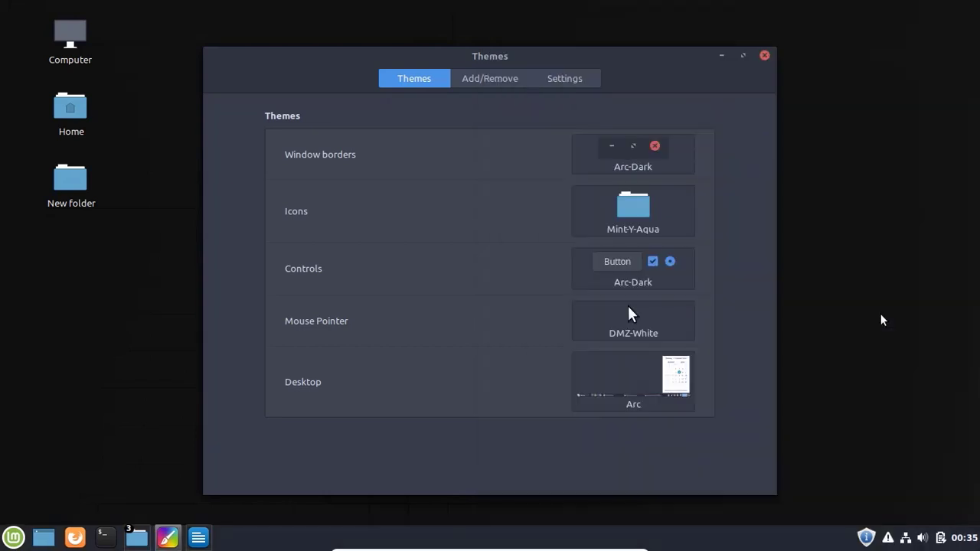
left_click(766, 57)
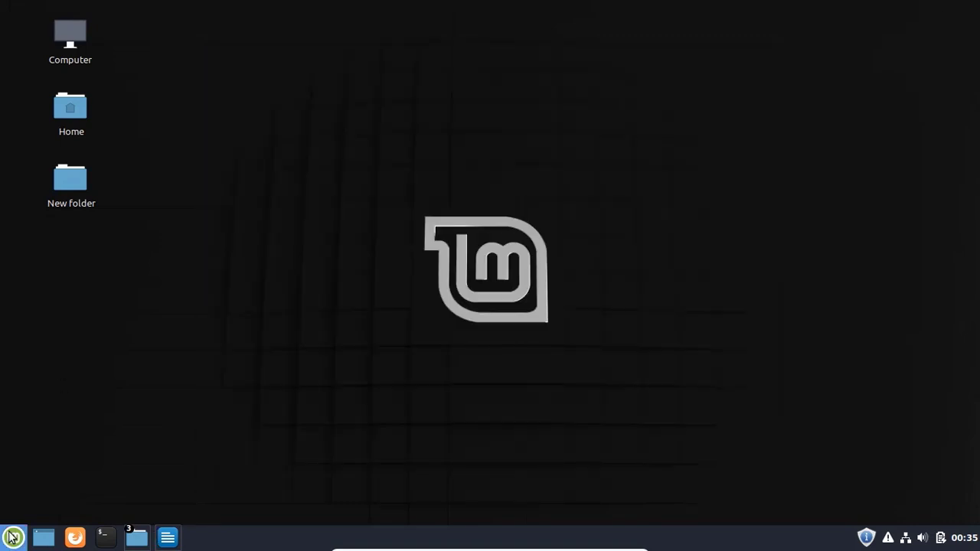
left_click(12, 537)
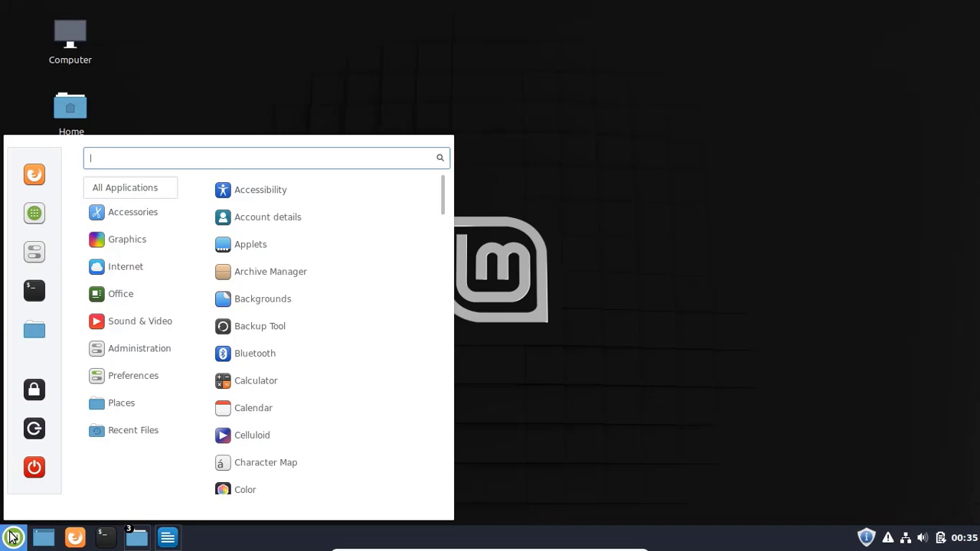
left_click(412, 135)
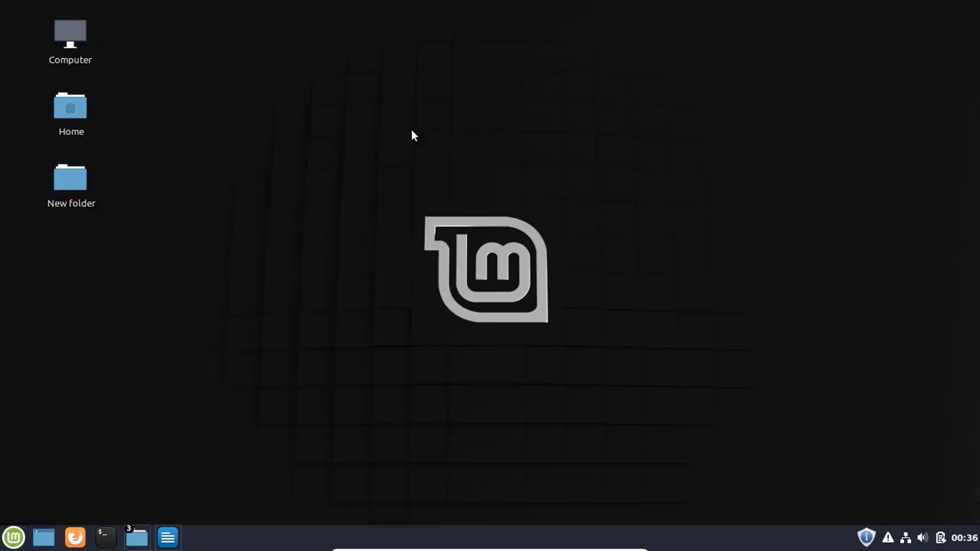